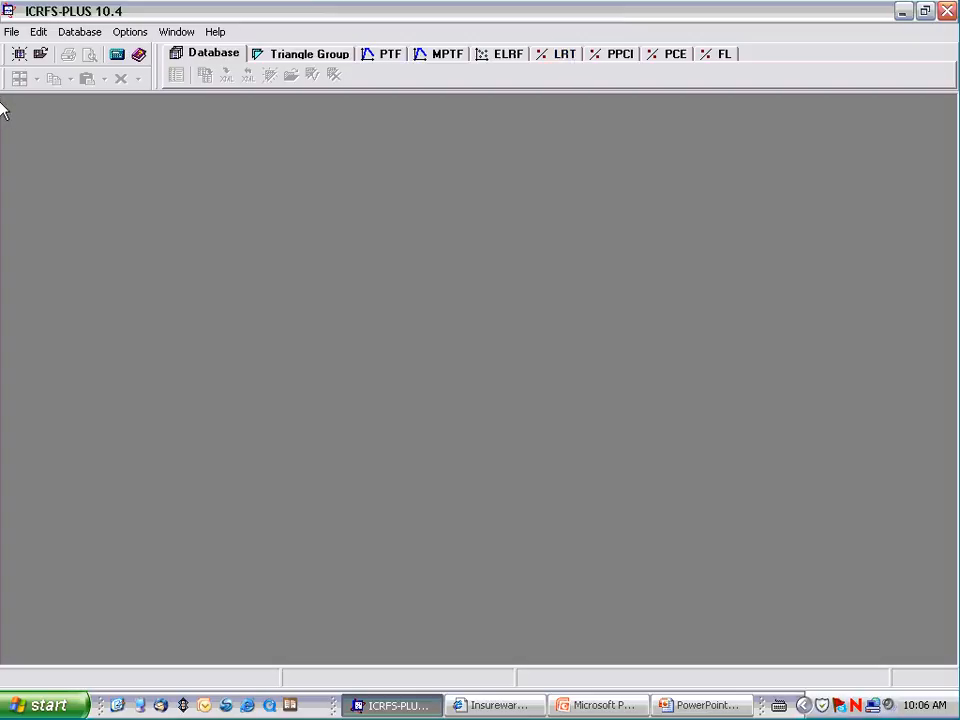
Step: Open the Mack triangle group of the Demo Projects client in the Ben-New-V10 database
left_click(40, 55)
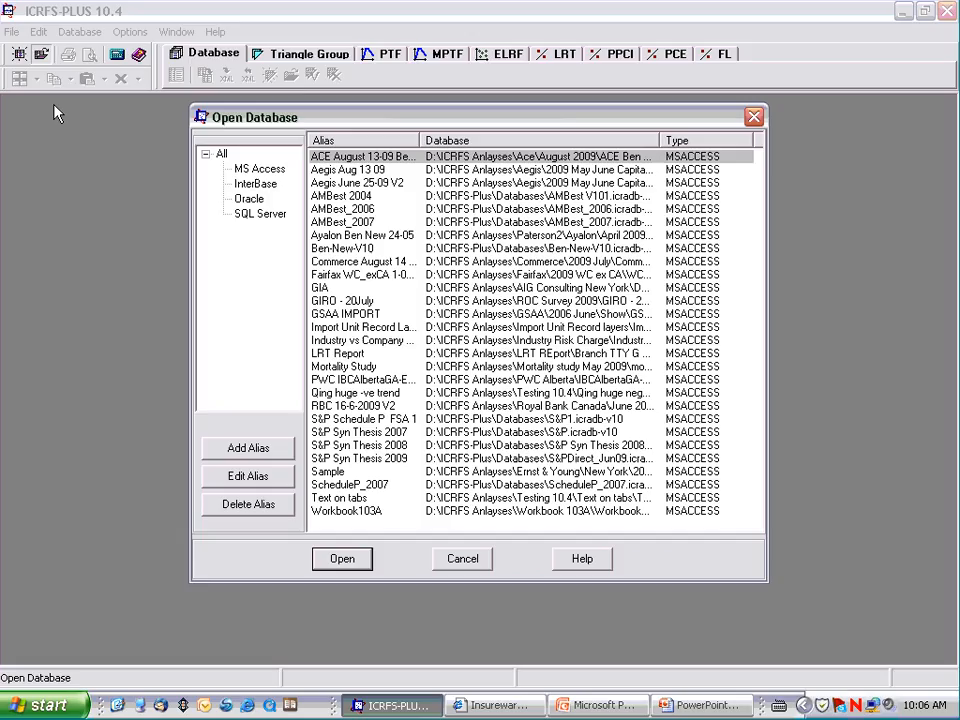
double_click(354, 249)
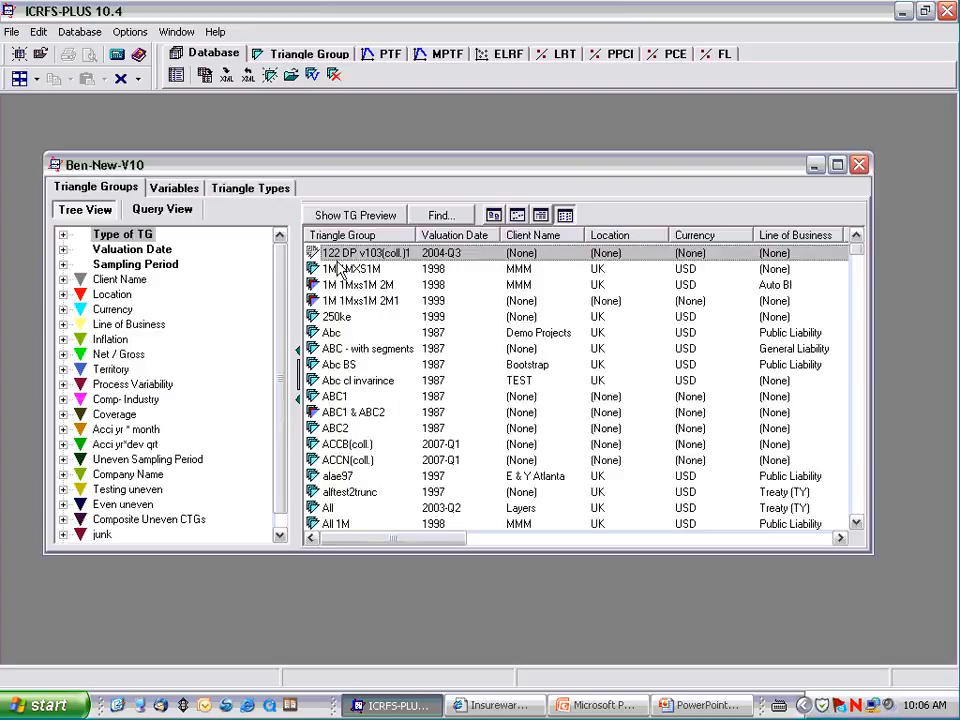
left_click(63, 280)
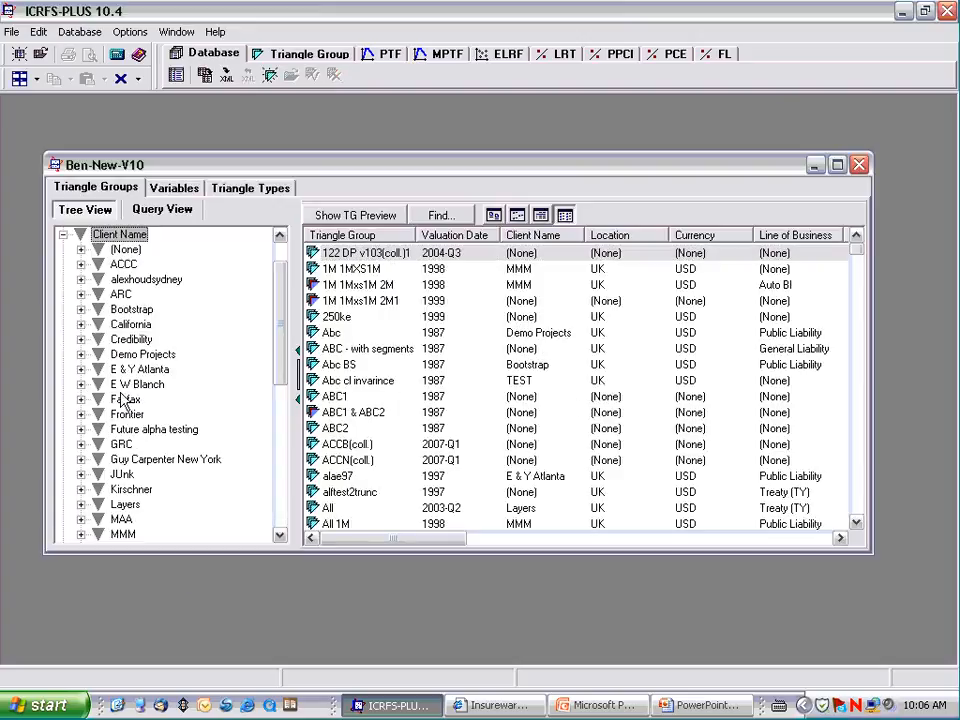
left_click(279, 536)
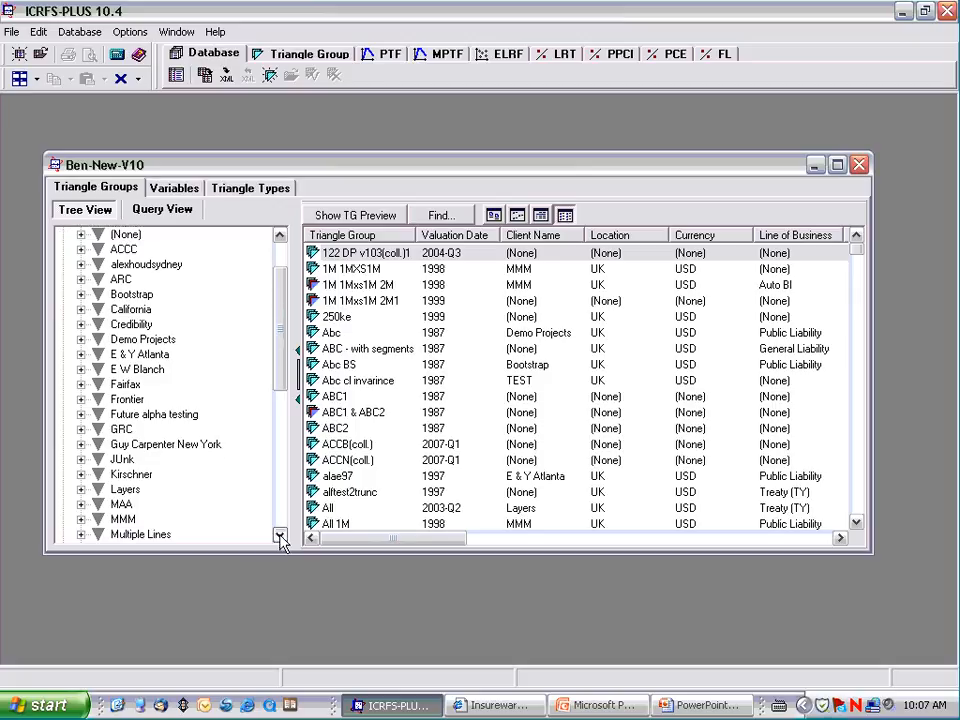
left_click(279, 536)
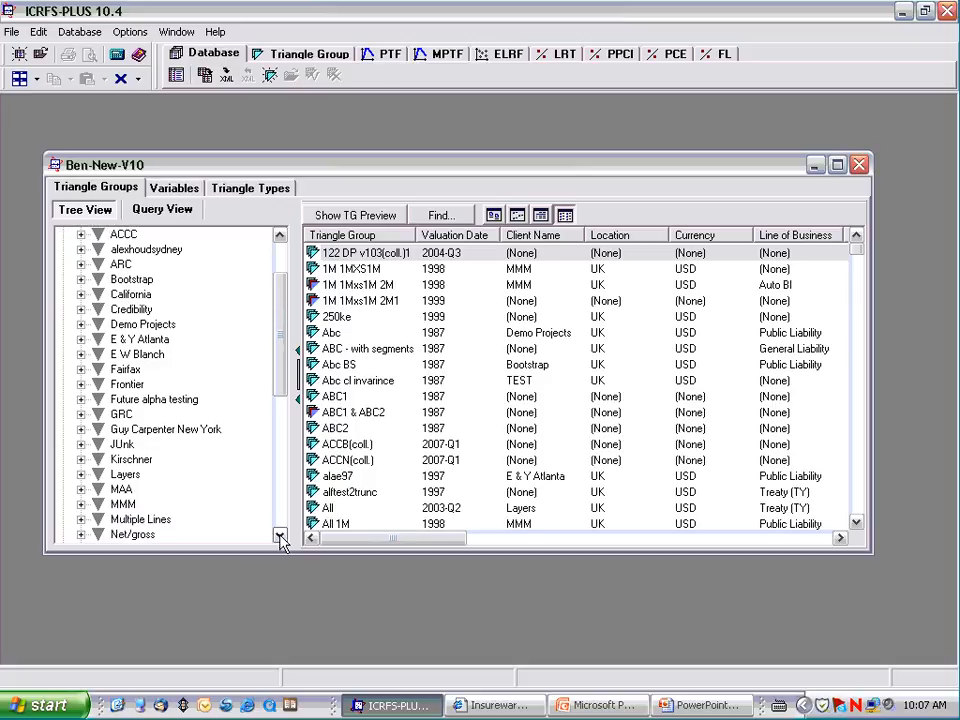
left_click(137, 324)
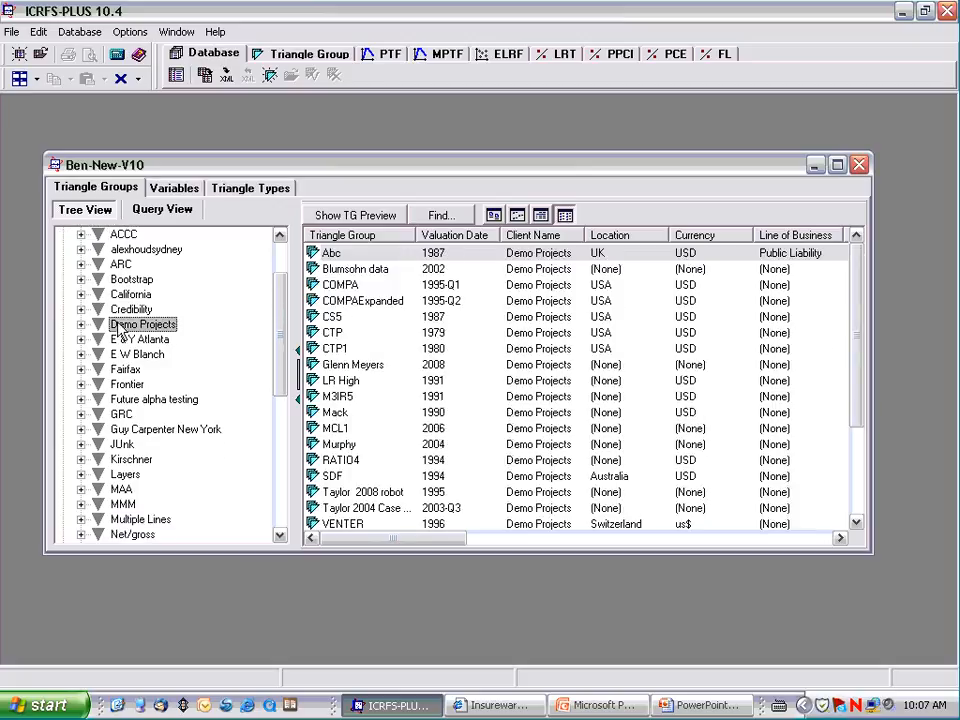
double_click(337, 414)
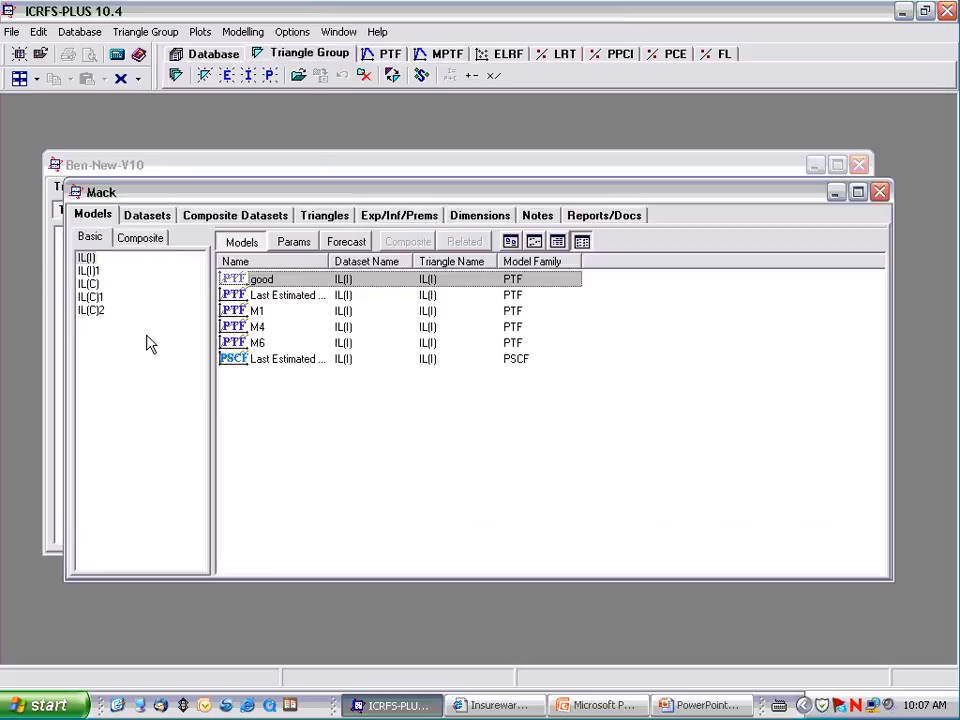
Step: View the cumulative incurred losses triangle IL(C) at full size and close it
double_click(92, 284)
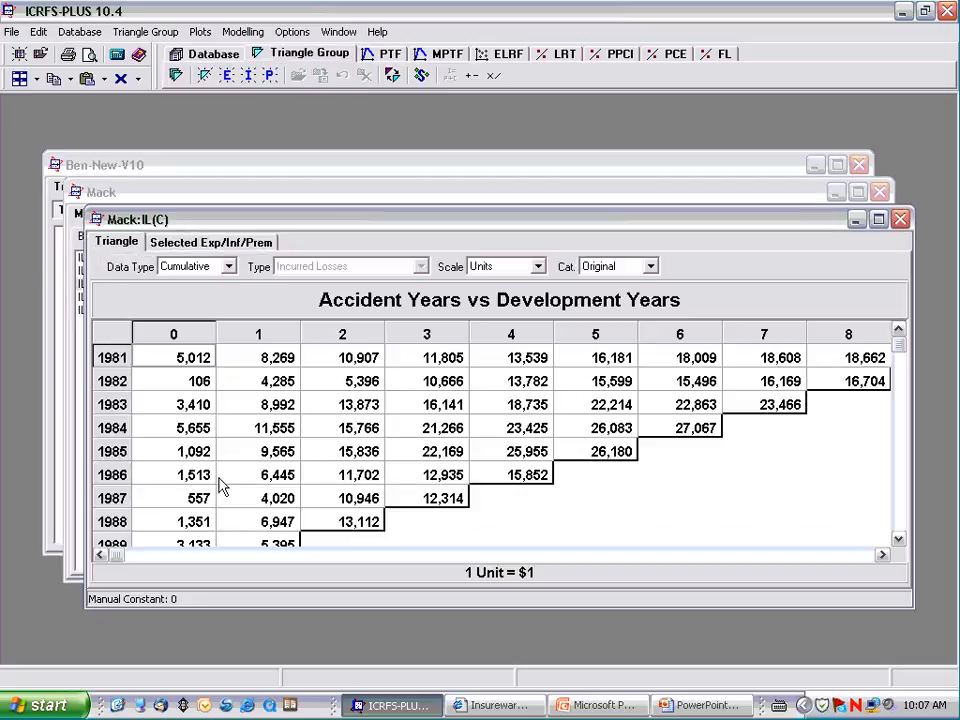
left_click(878, 220)
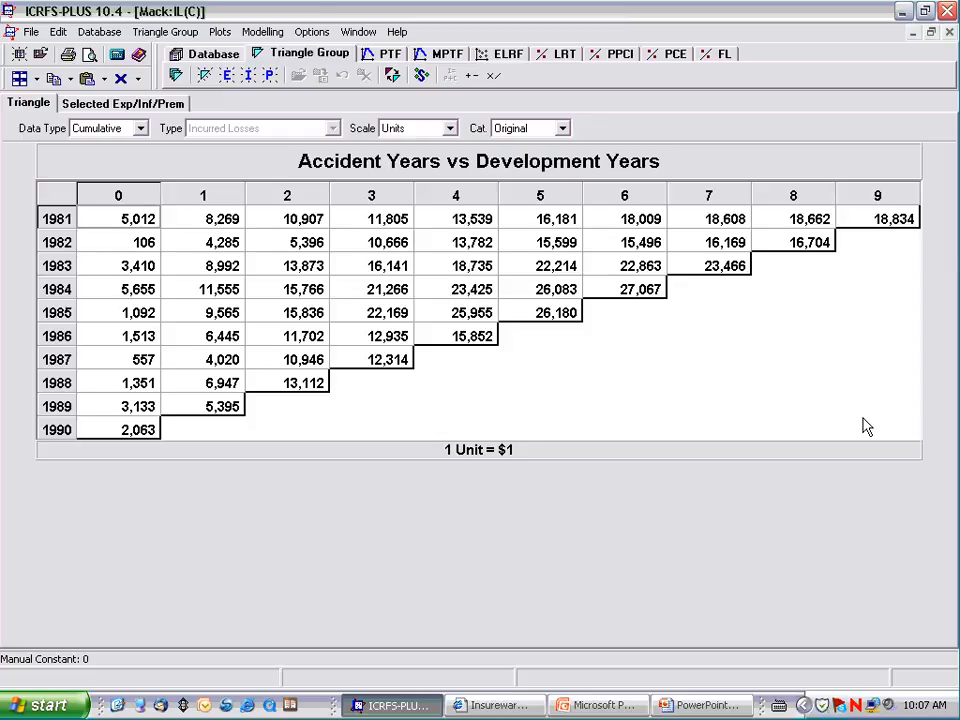
left_click(949, 32)
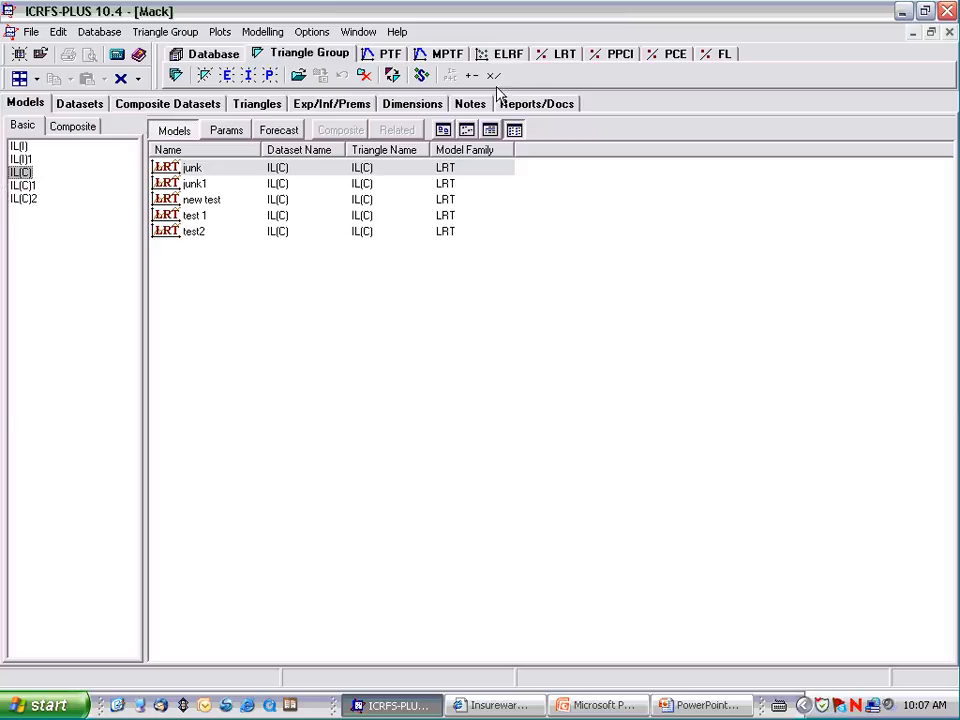
Step: Open the LRT module for the IL(C) dataset and look through its normalized data, ratios, selections and selection graphs
left_click(558, 55)
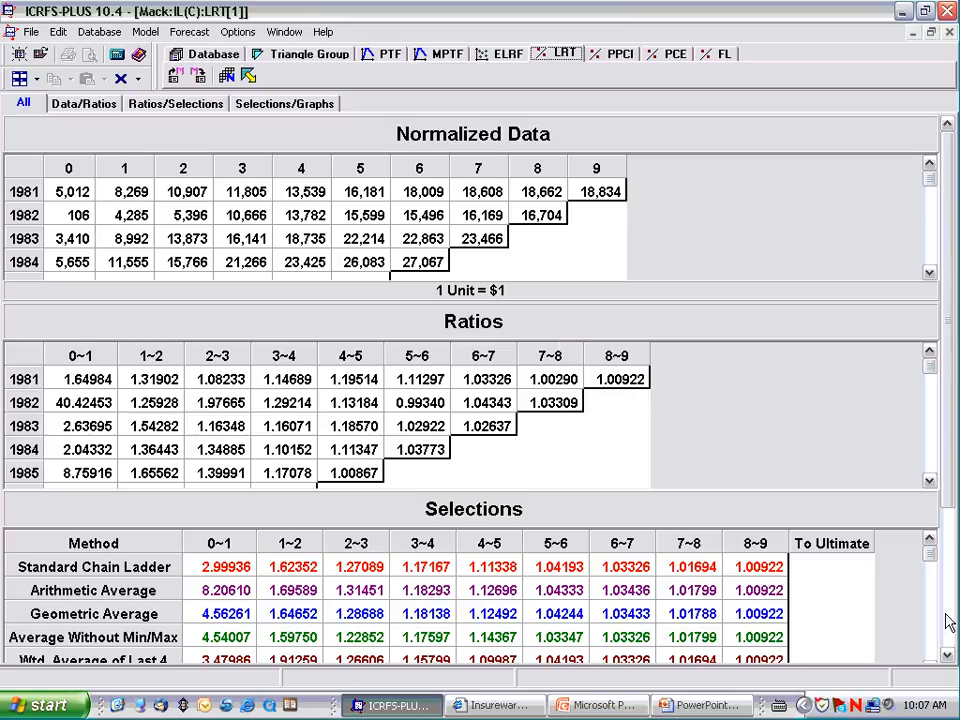
left_click(947, 654)
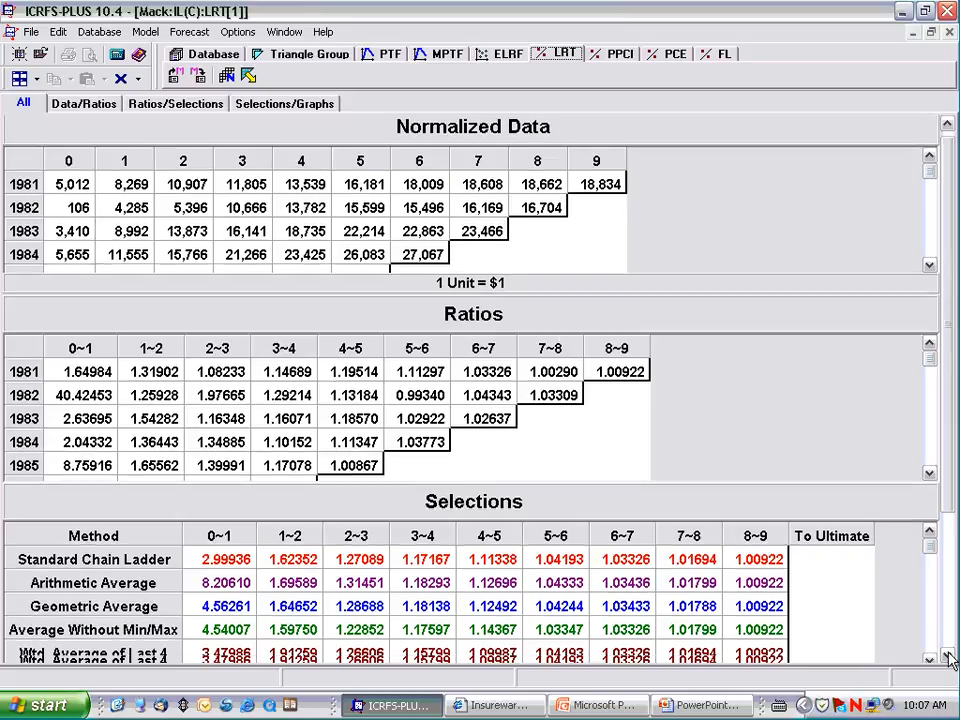
left_click(947, 654)
left_click(947, 654)
left_click(948, 655)
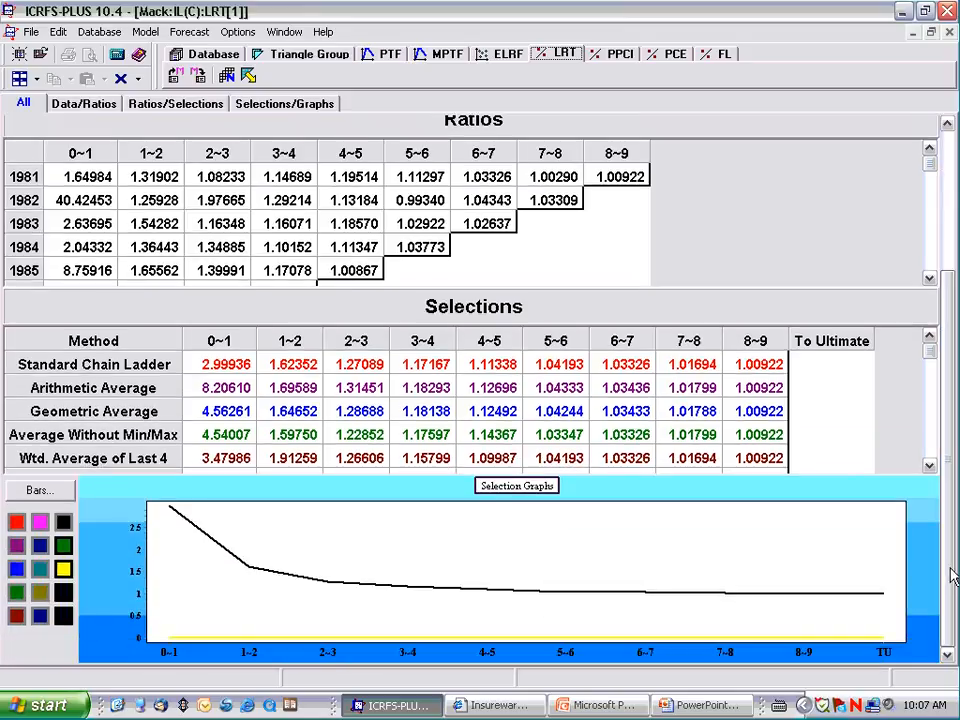
left_click_drag(951, 578, 949, 425)
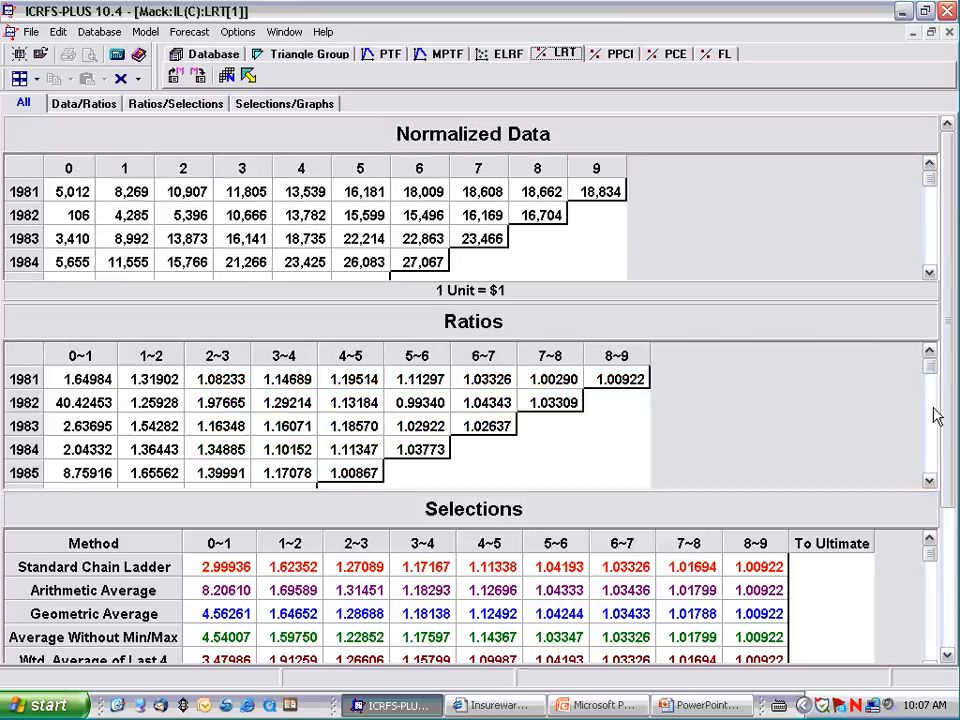
Step: Show the normalized data with the ratios in a maximized window and enlarge the ratios table to examine it alone
left_click(930, 32)
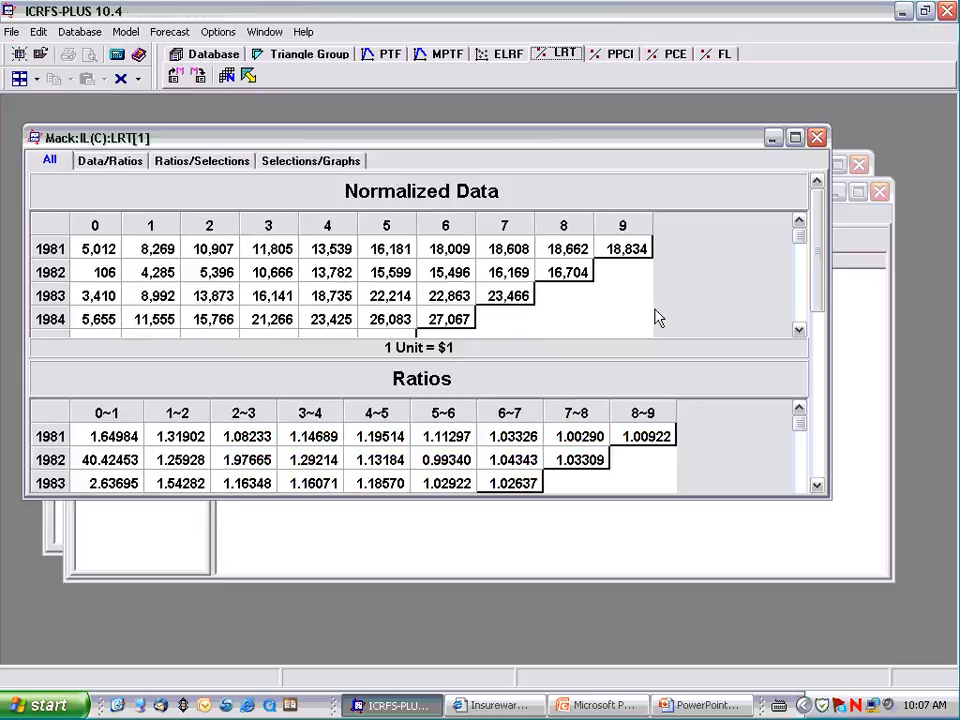
left_click(114, 168)
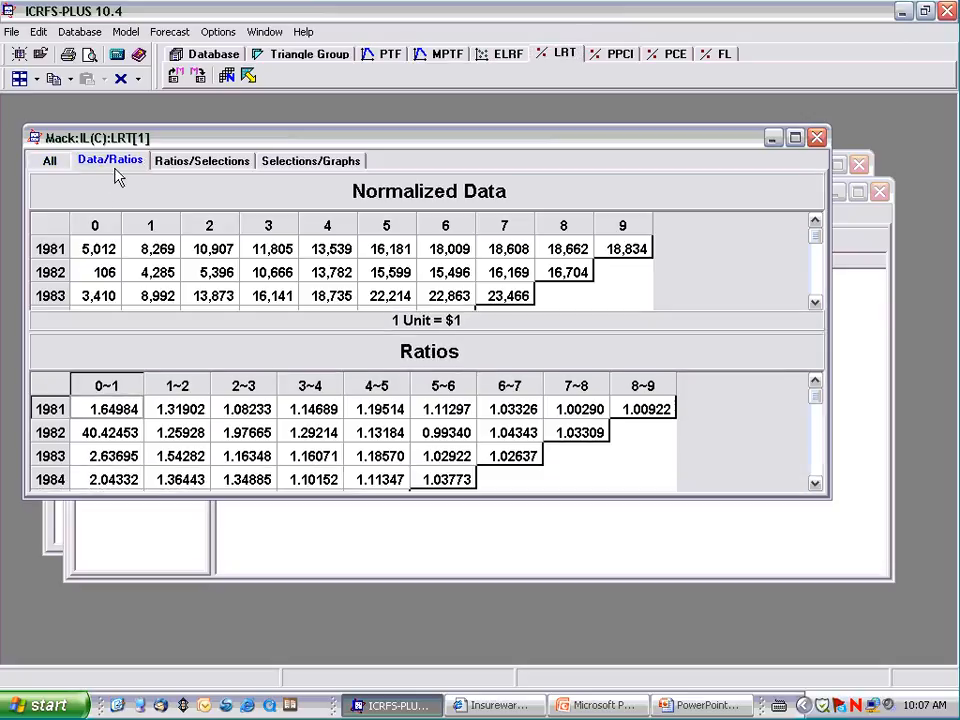
left_click(795, 139)
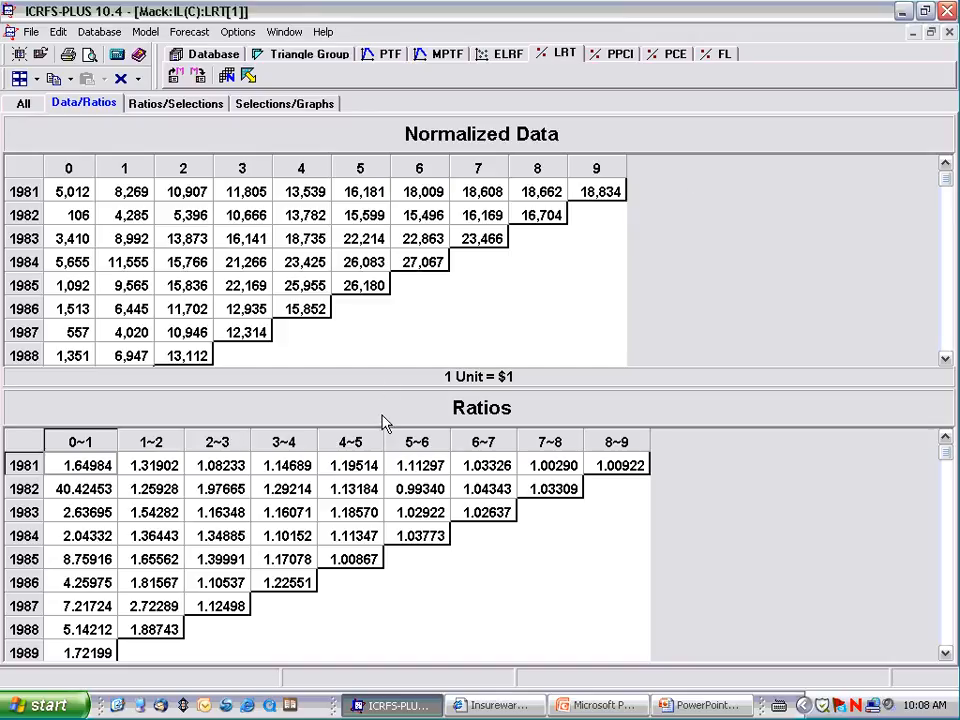
double_click(383, 420)
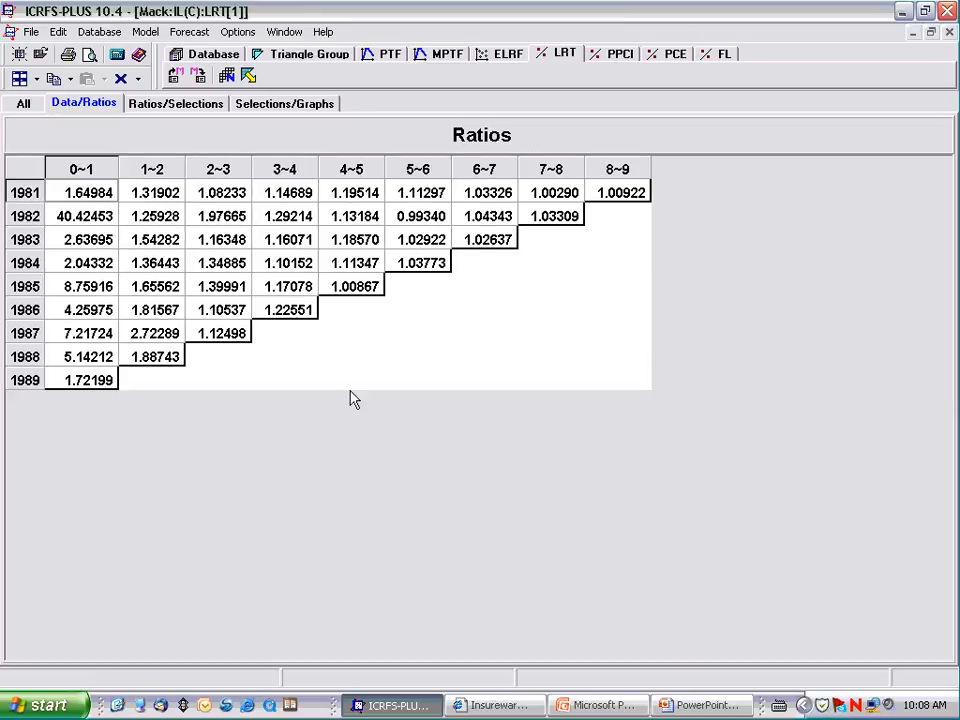
Step: Enlarge the selections table beside the ratios and apply the Arithmetic Average method as the final selection for all development periods
left_click(176, 108)
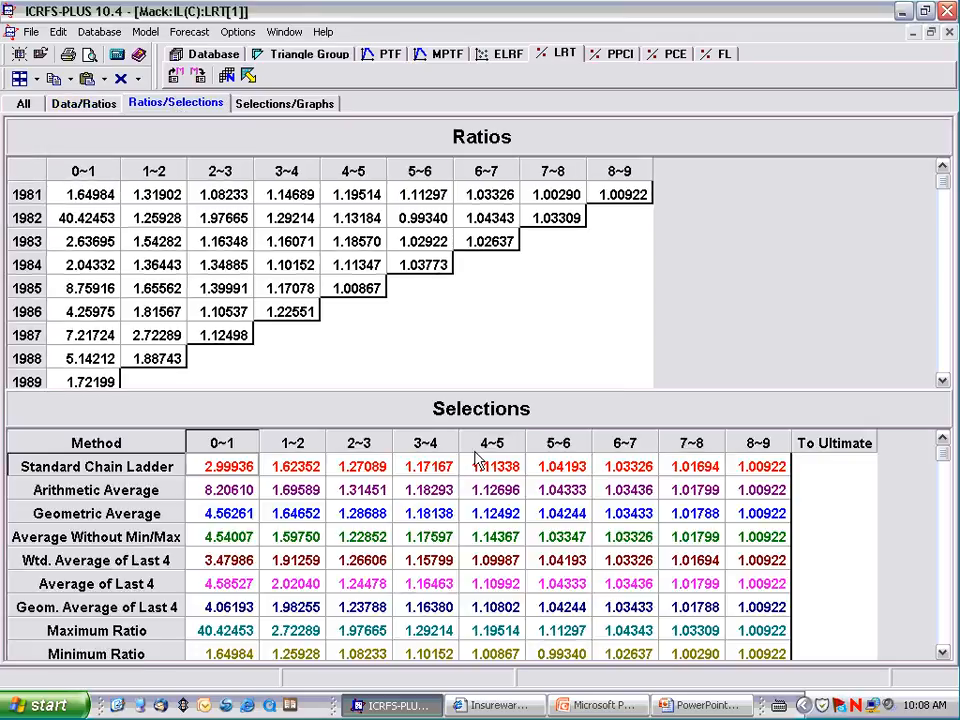
double_click(466, 408)
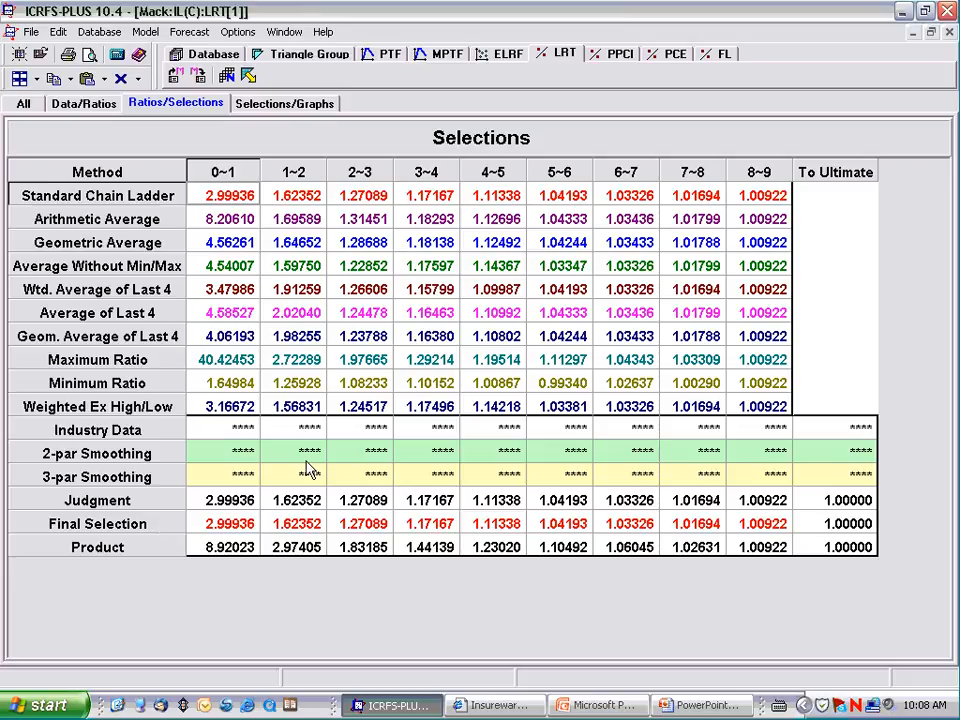
left_click(98, 226)
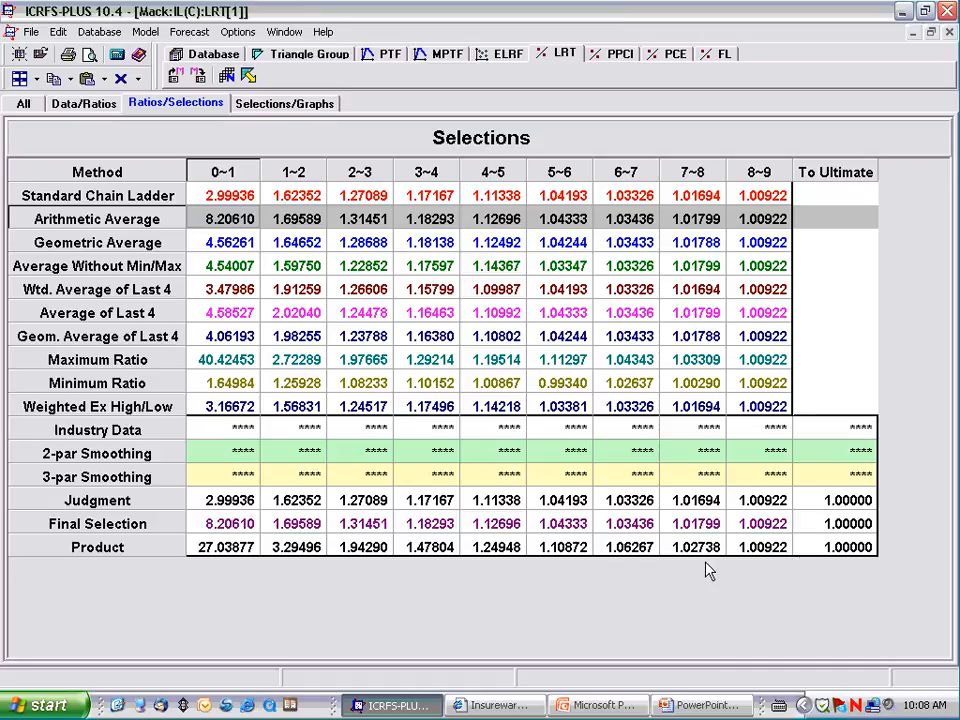
Step: Switch to PowerPoint to view the ELRF slide on graphing link ratios, and return to ICRFS-PLUS
left_click(500, 706)
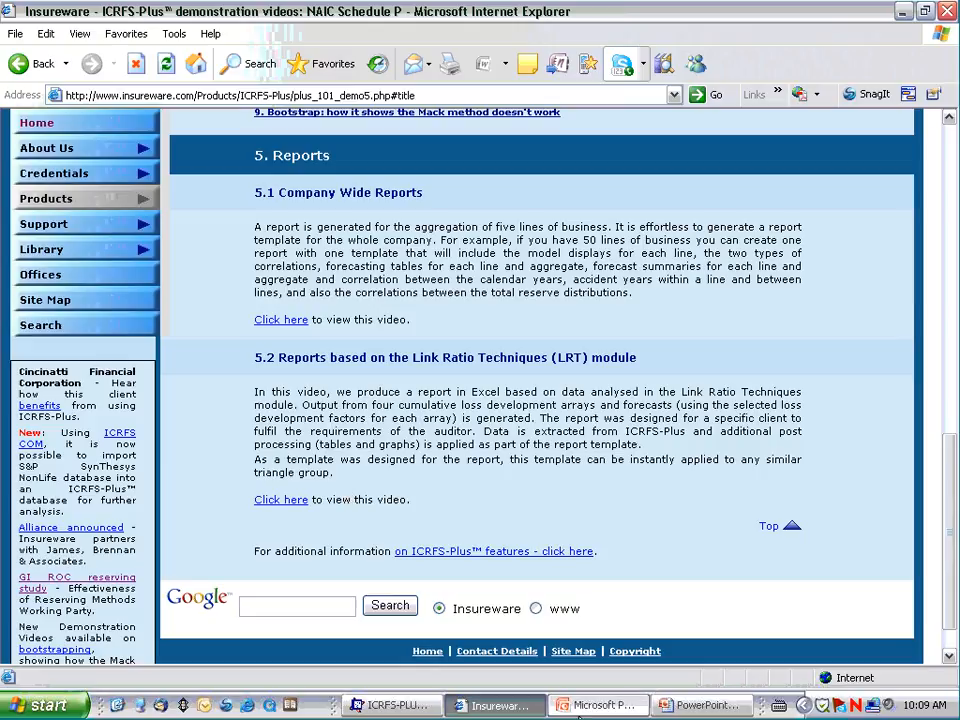
left_click(697, 706)
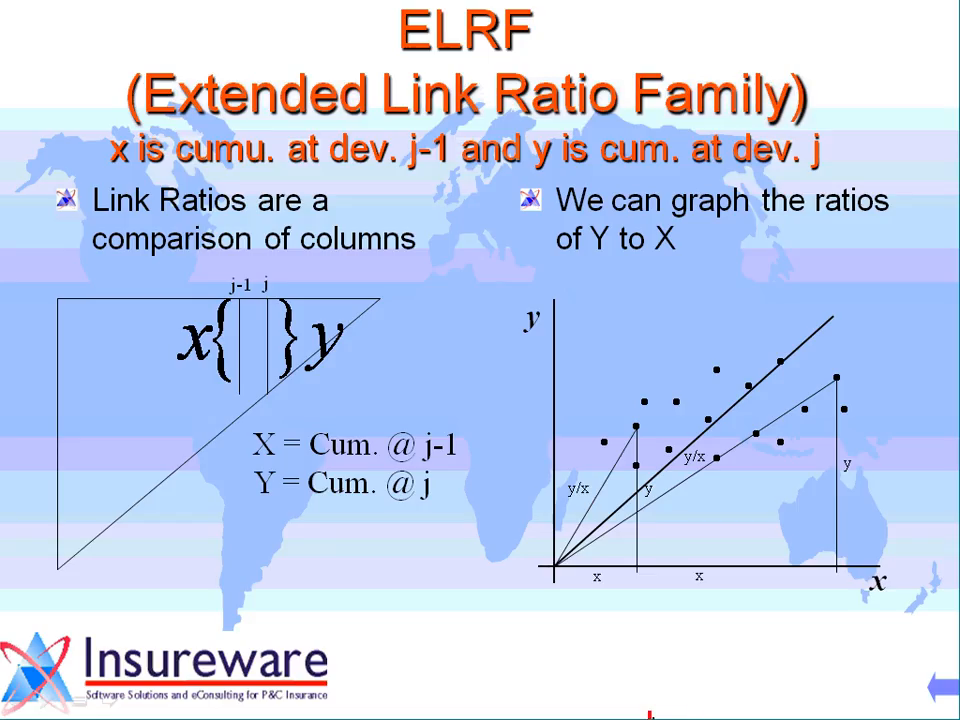
key("alt+Tab")
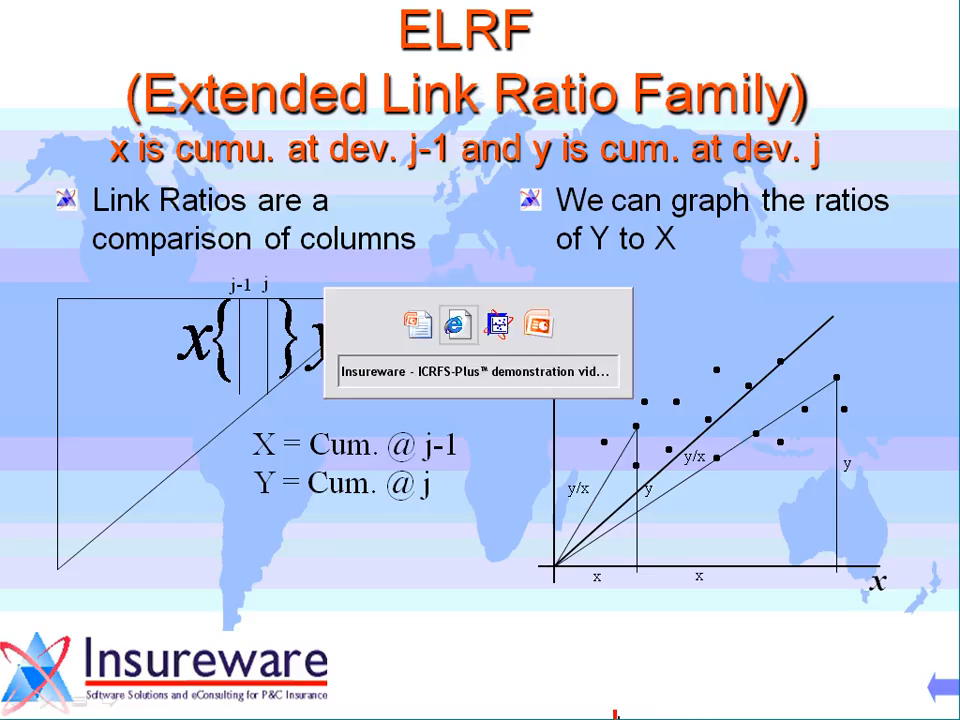
key("alt+Tab")
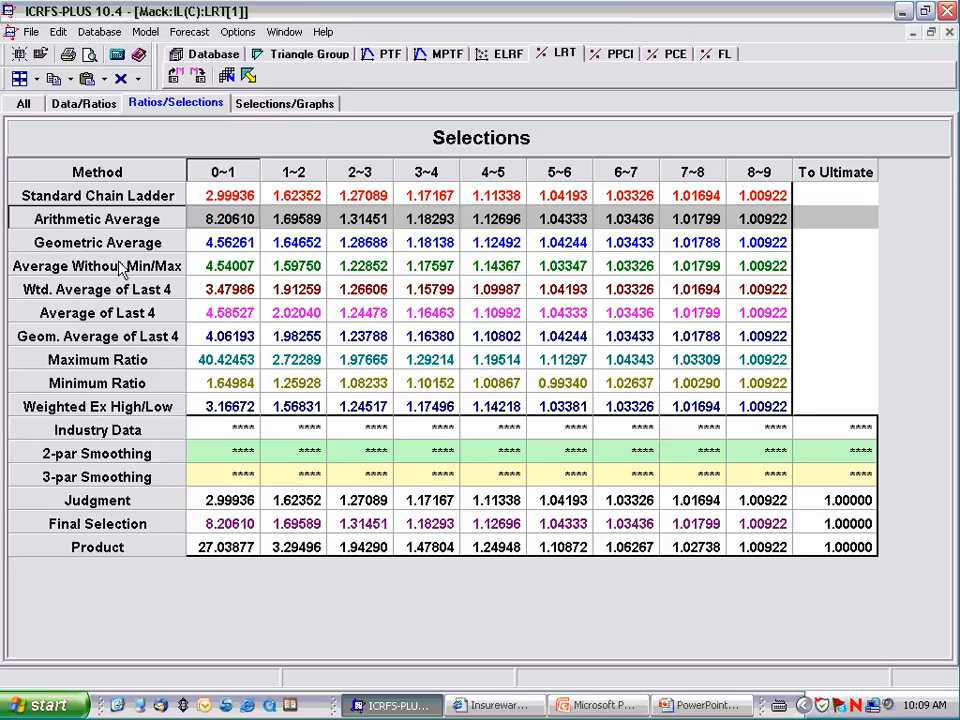
Step: Use the Geom. Average of Last 4 for period 3~4 and the 1983 ratio 1.02637 for period 6~7 in the final selection
left_click(425, 339)
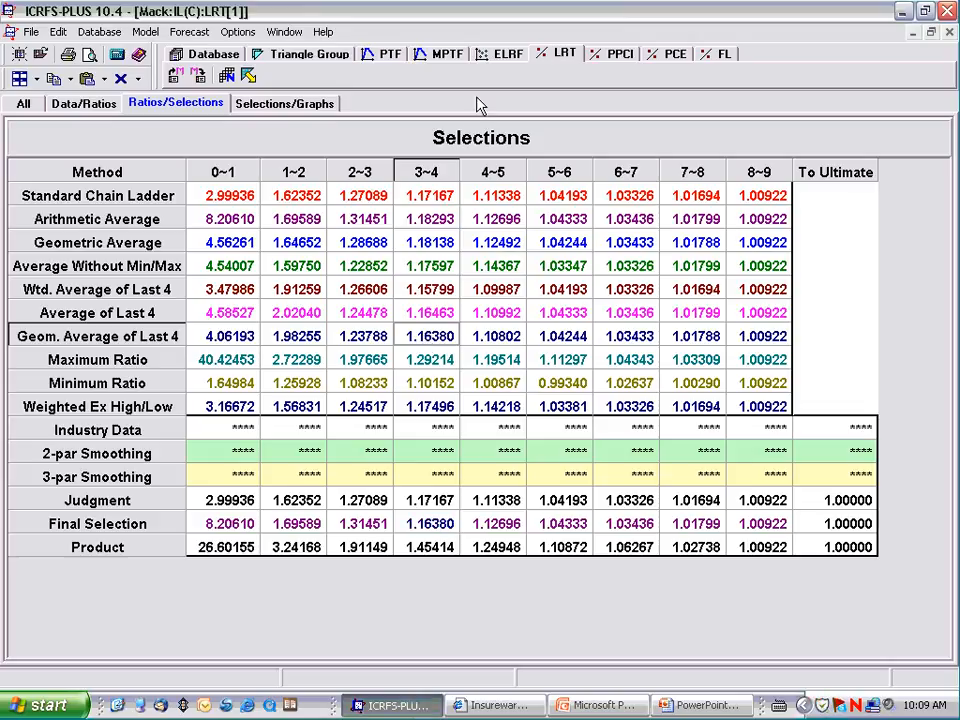
left_click(476, 145)
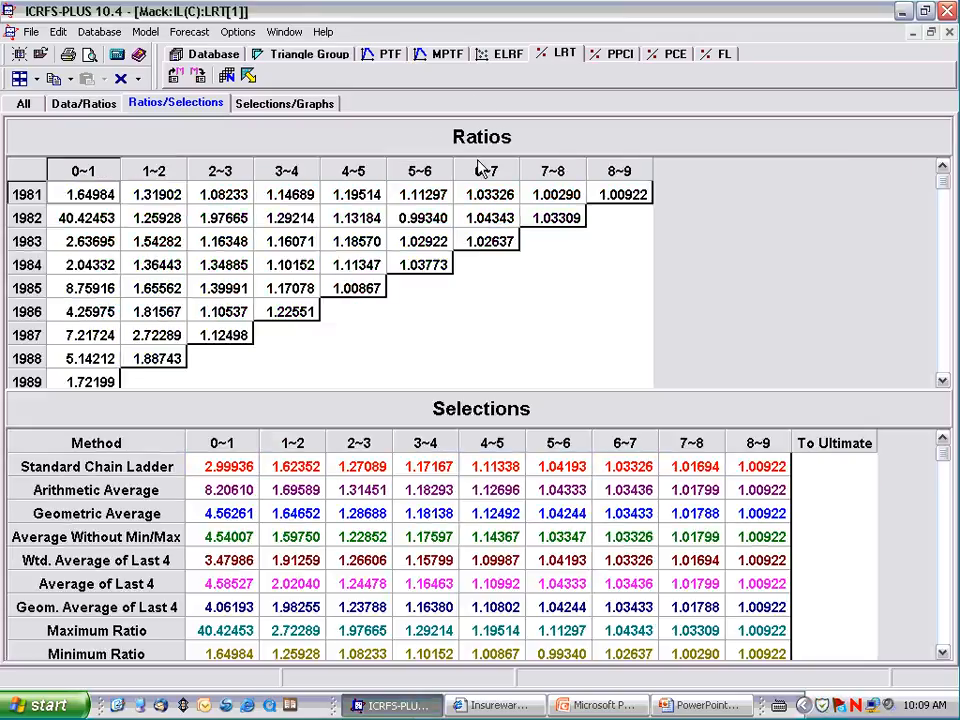
left_click(487, 248)
left_click(943, 652)
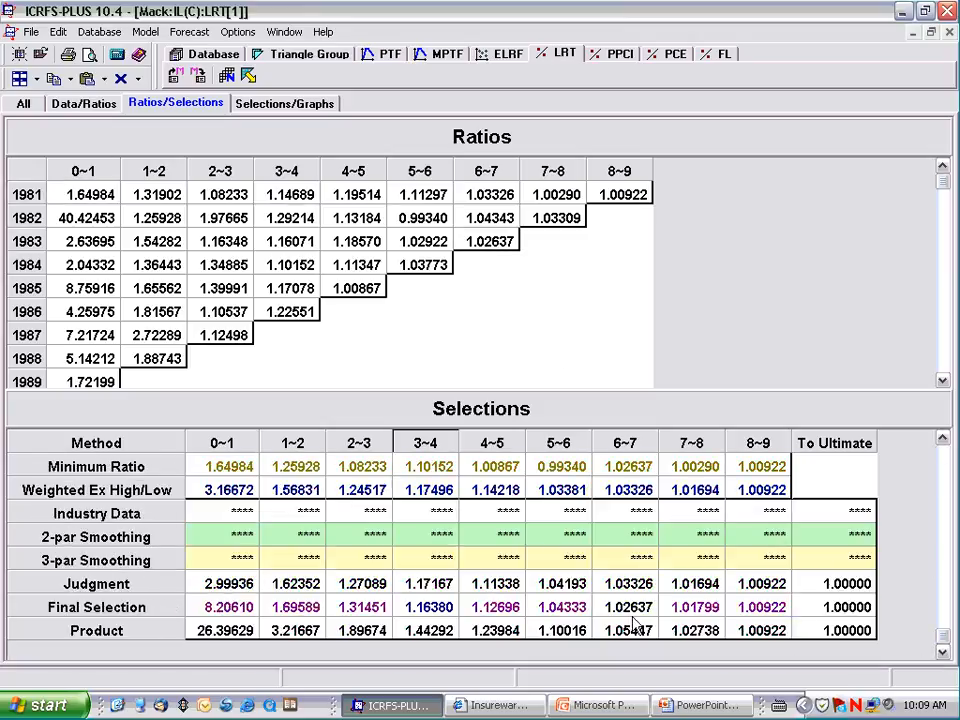
left_click(625, 610)
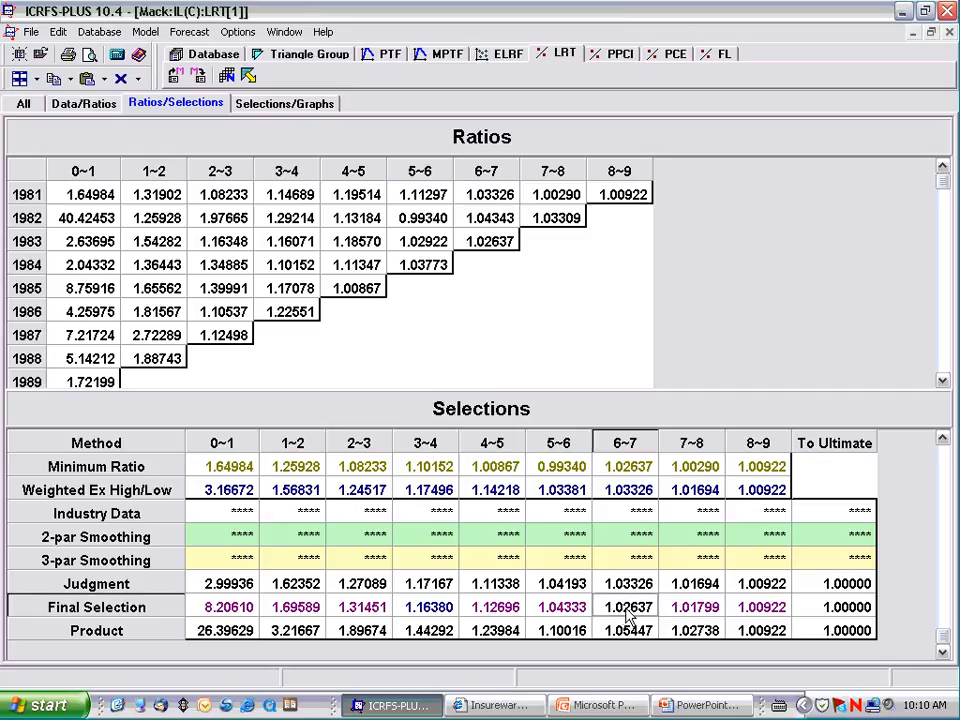
Step: Enlarge the selections table and highlight in turn the weighted, arithmetic and geometric averages of the last 4 periods
double_click(454, 405)
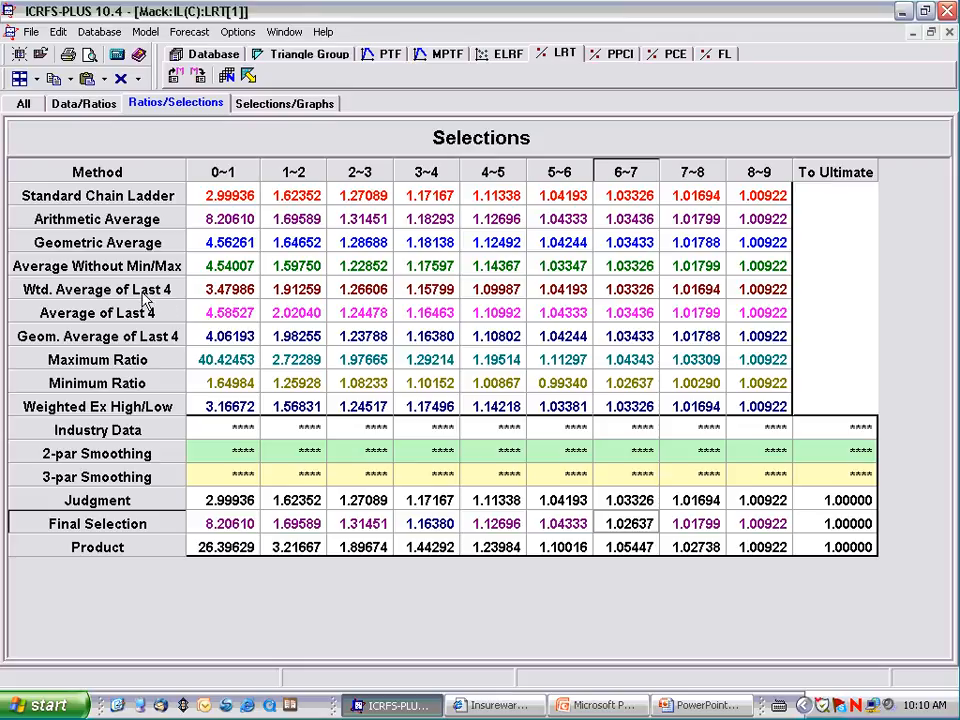
left_click(137, 292)
left_click(138, 314)
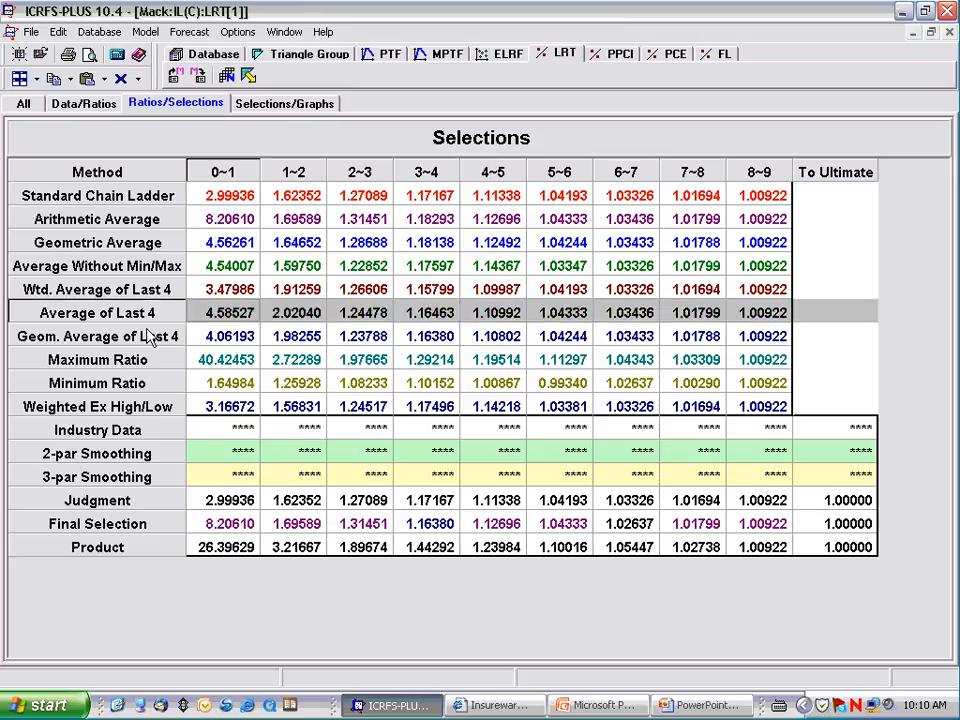
left_click(146, 336)
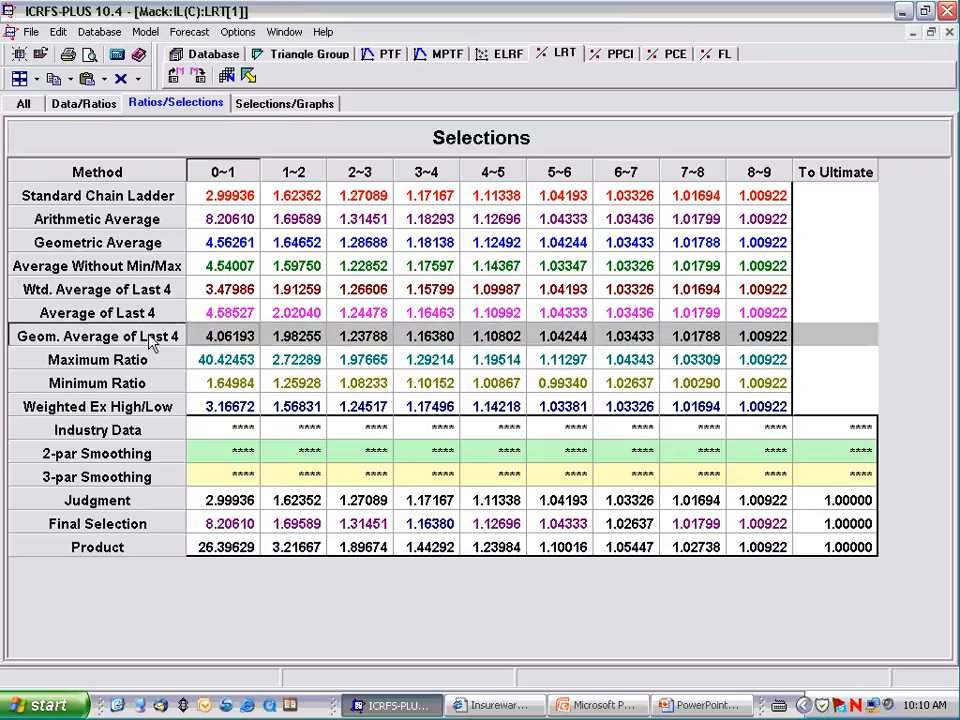
Step: Set the LRT averages to the last 5 calendar years, with an ultimate period of 15
left_click(226, 76)
double_click(609, 382)
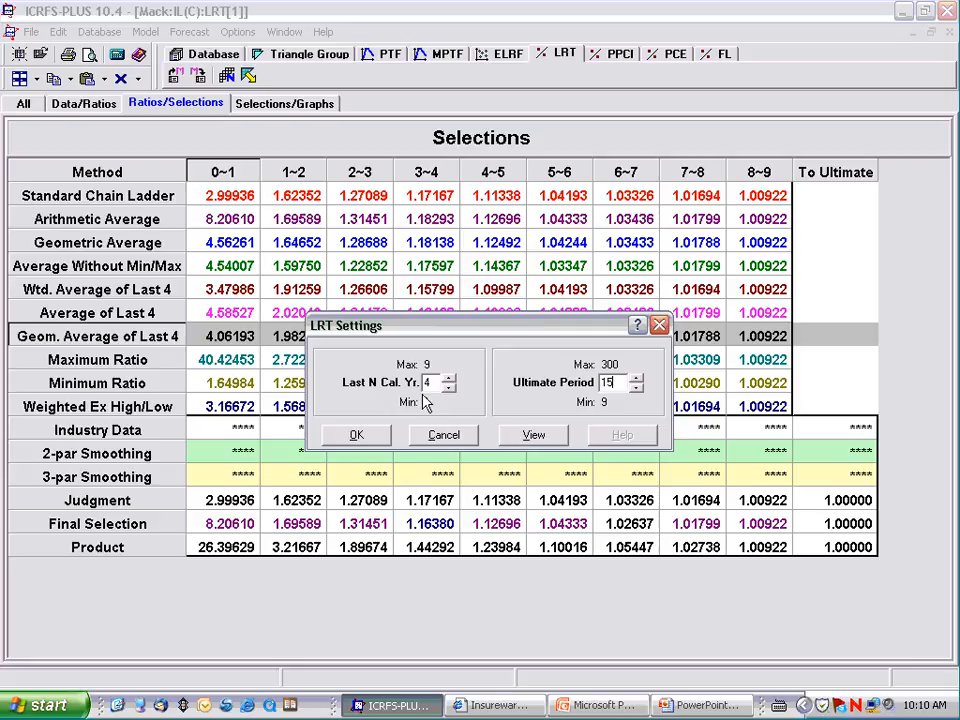
left_click(449, 378)
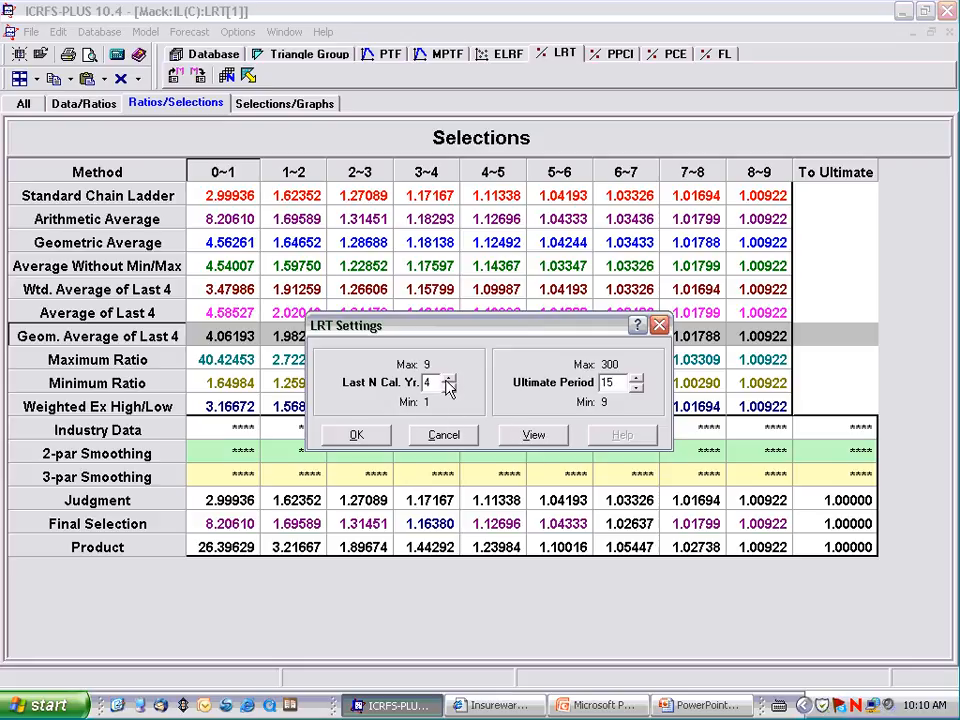
left_click(372, 436)
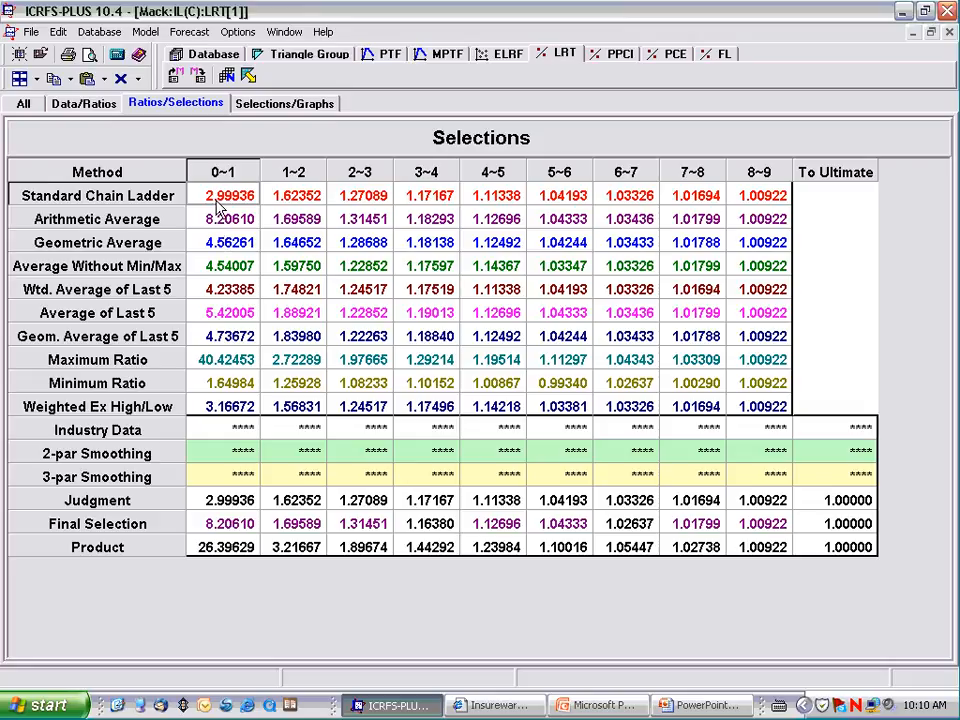
Step: Apply 3-parameter smoothing to the Standard Chain Ladder ratios for periods 0~1 through 8~9
left_click_drag(220, 203, 762, 203)
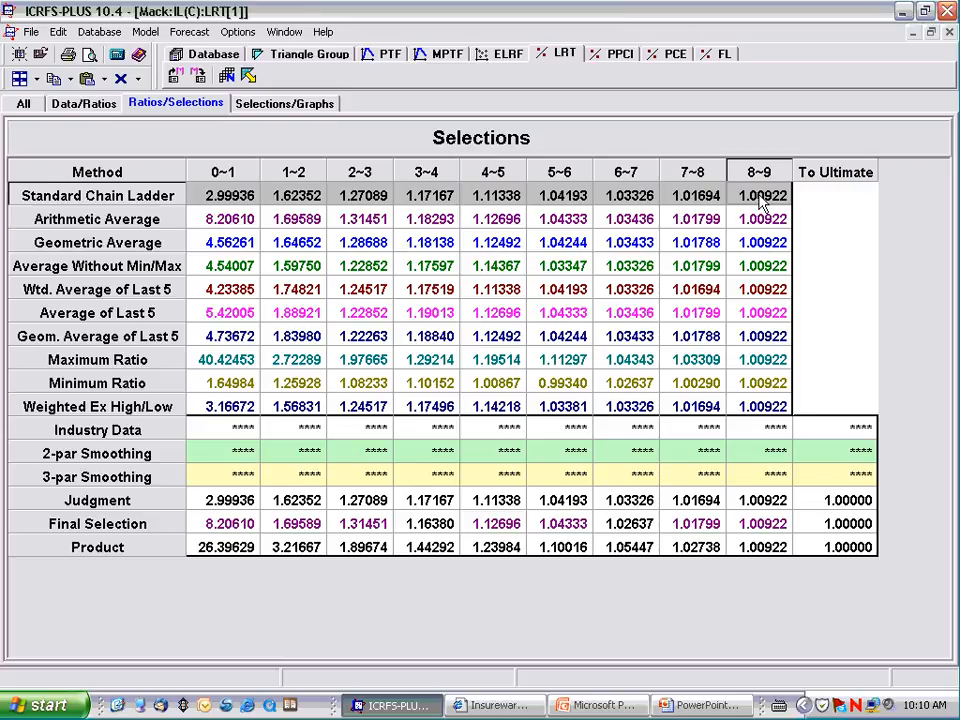
right_click(762, 203)
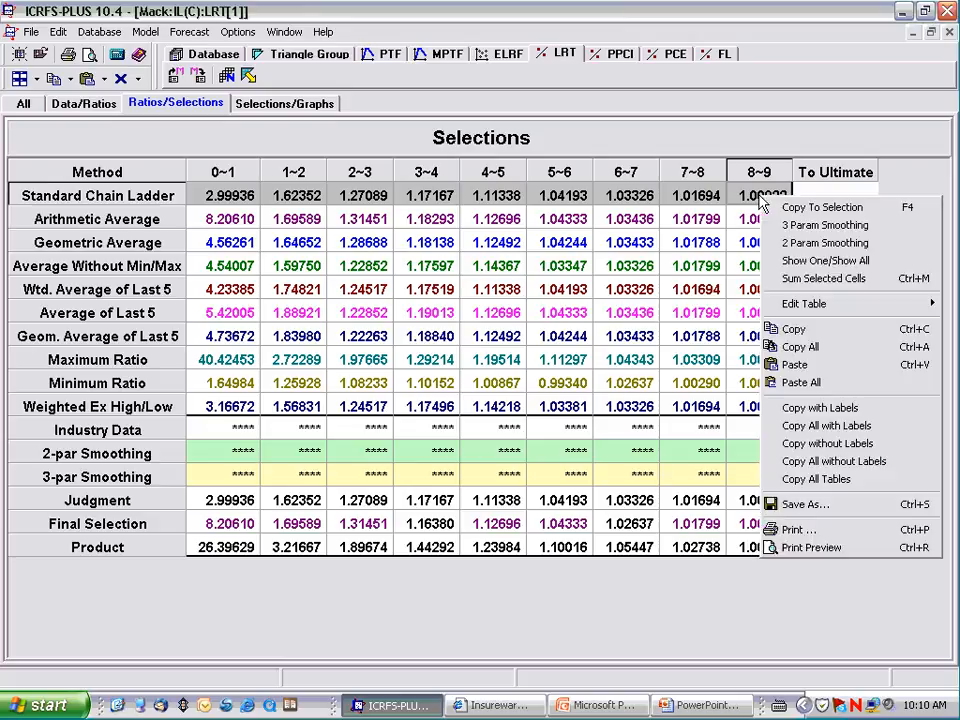
left_click(803, 225)
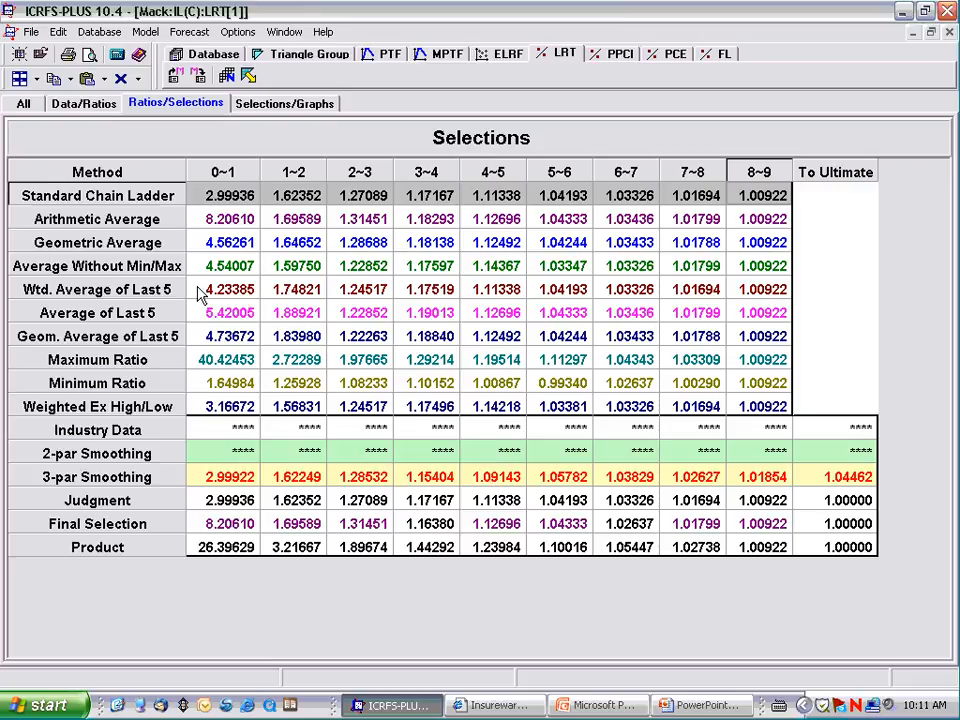
Step: Look through the help topics on the LRT window, the Selections window and saving and loading models, and close the help
left_click(138, 56)
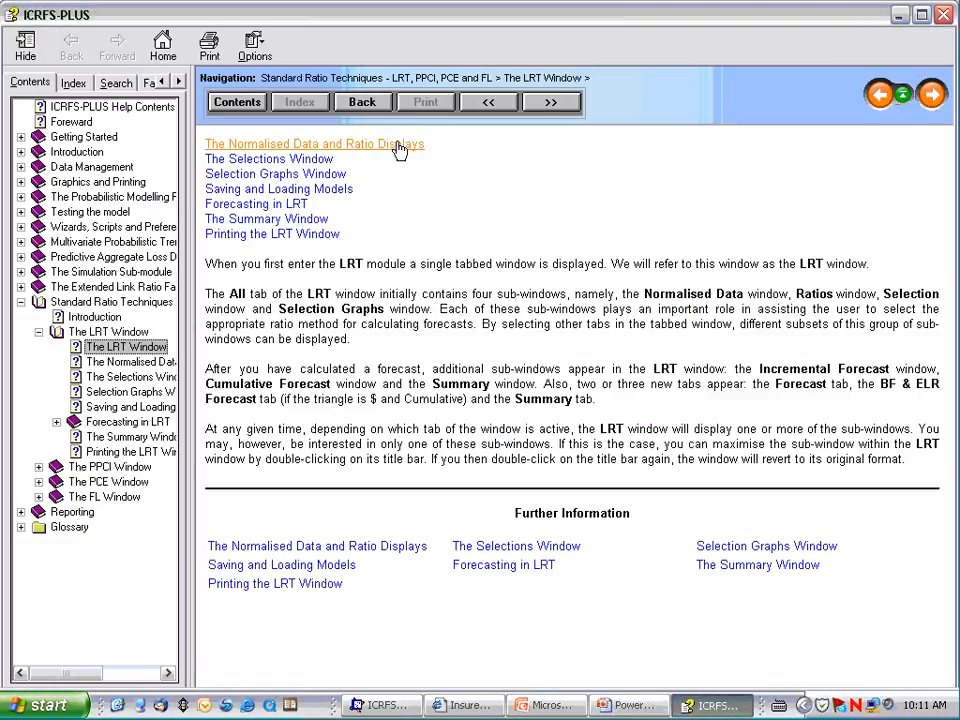
left_click(268, 159)
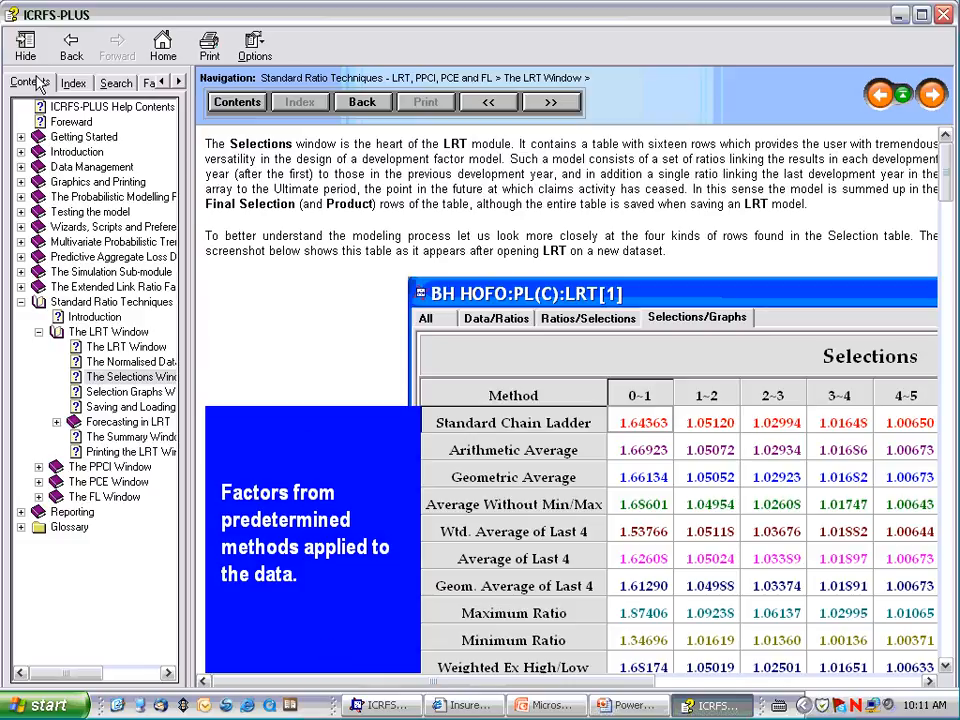
left_click(64, 50)
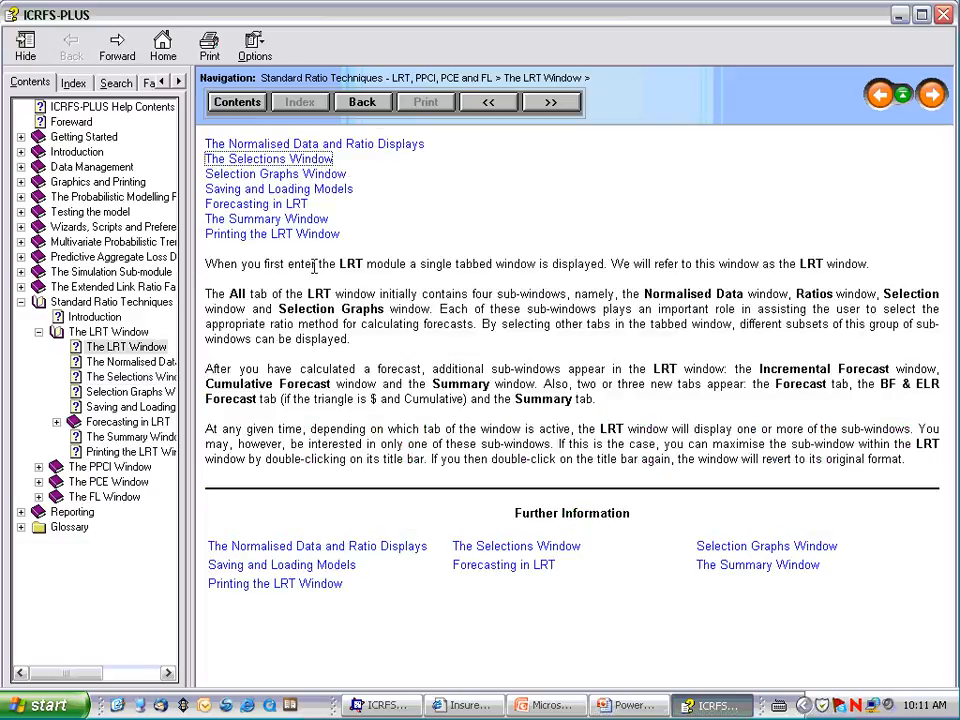
left_click(310, 190)
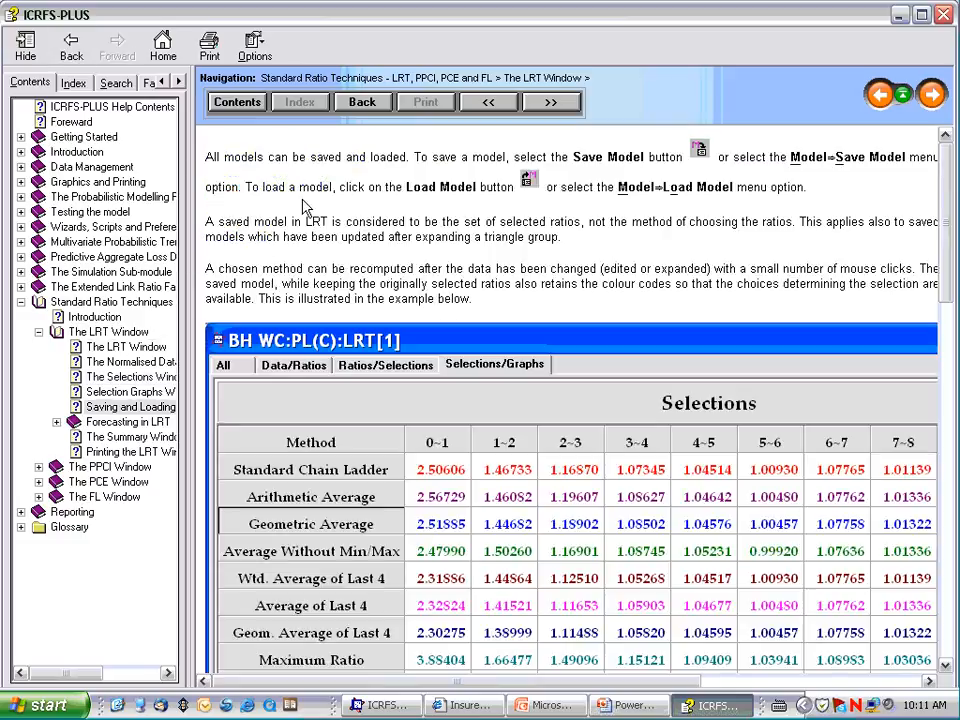
left_click(72, 52)
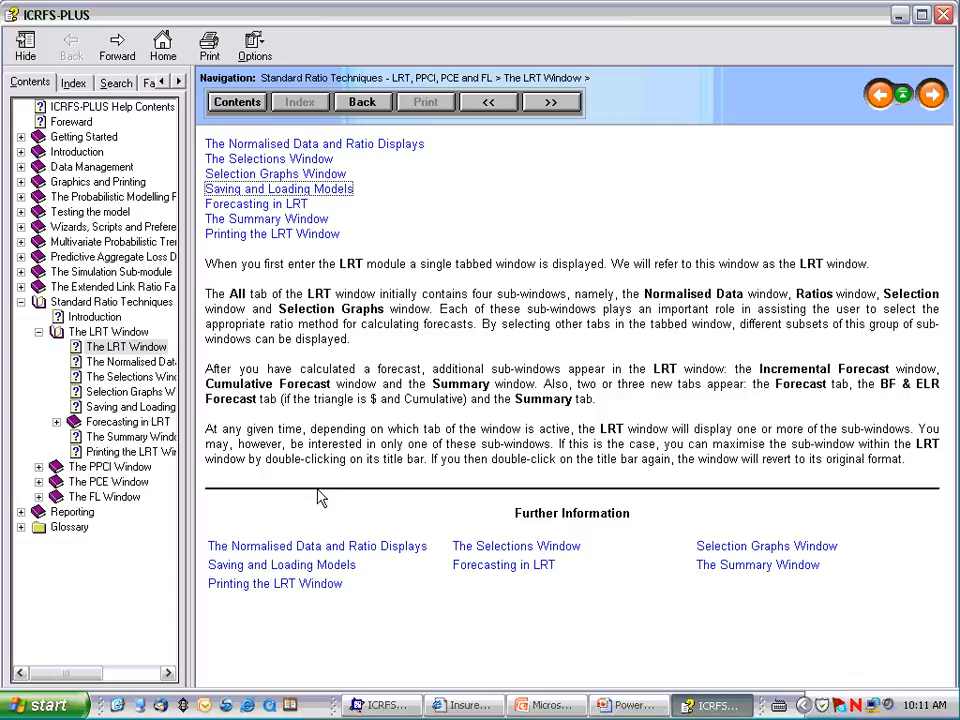
left_click(943, 14)
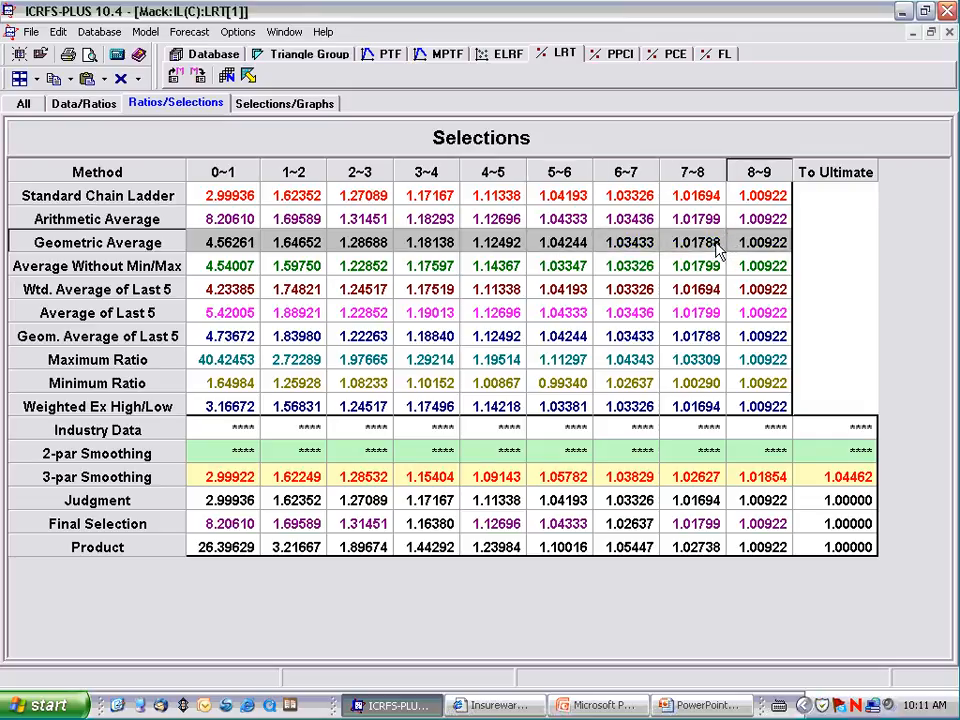
Step: Copy the Geometric Average ratios for periods 0~1 through 8~9 into the Industry Data row
right_click(719, 252)
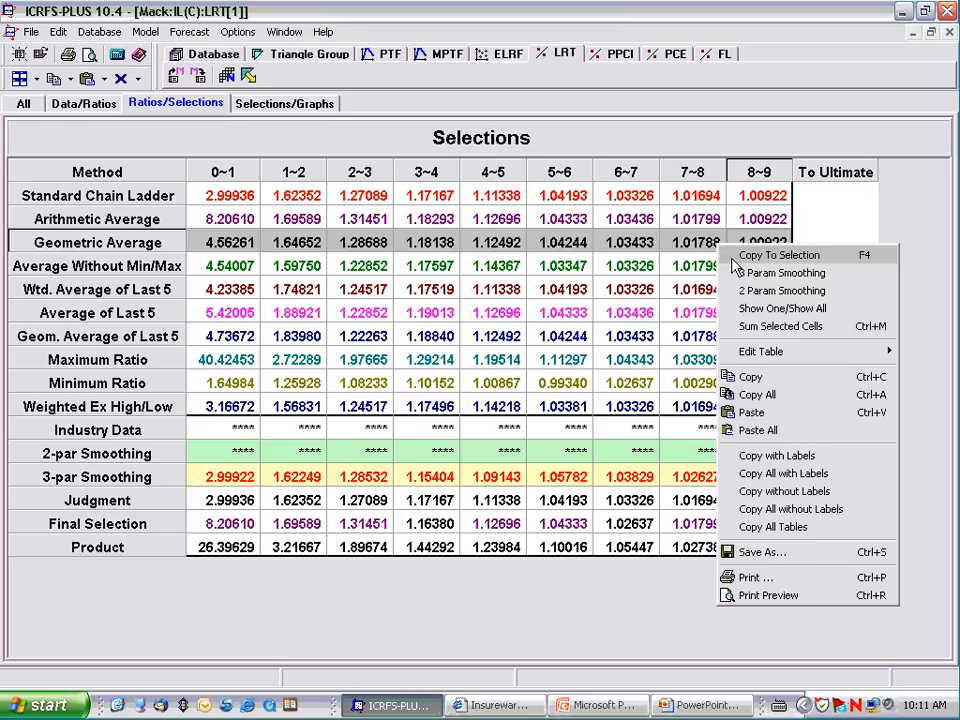
left_click(761, 378)
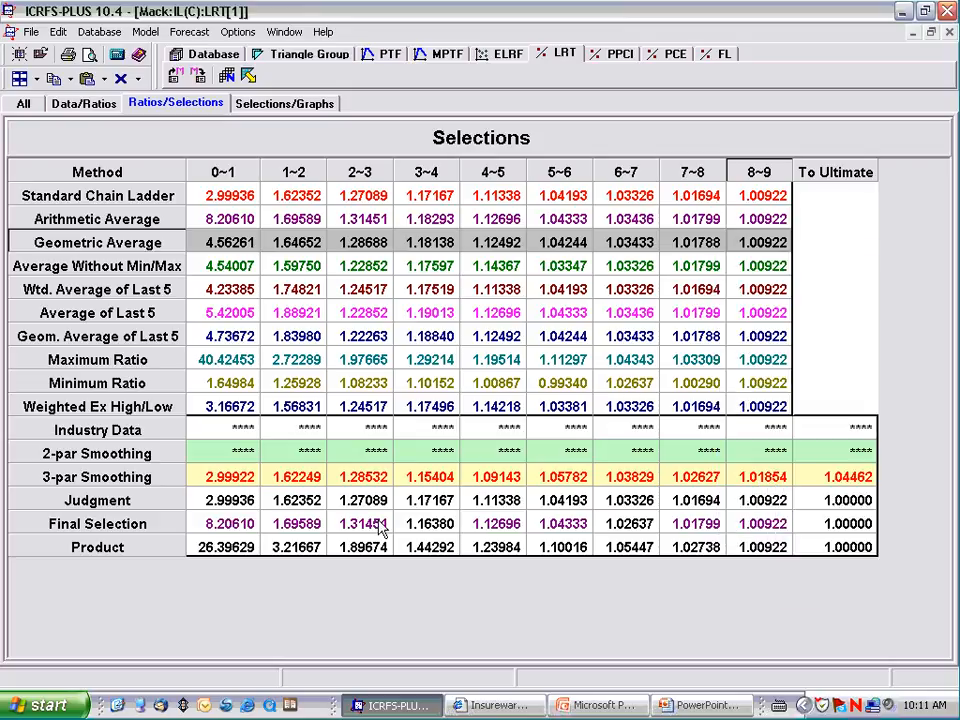
left_click(201, 438)
right_click(201, 438)
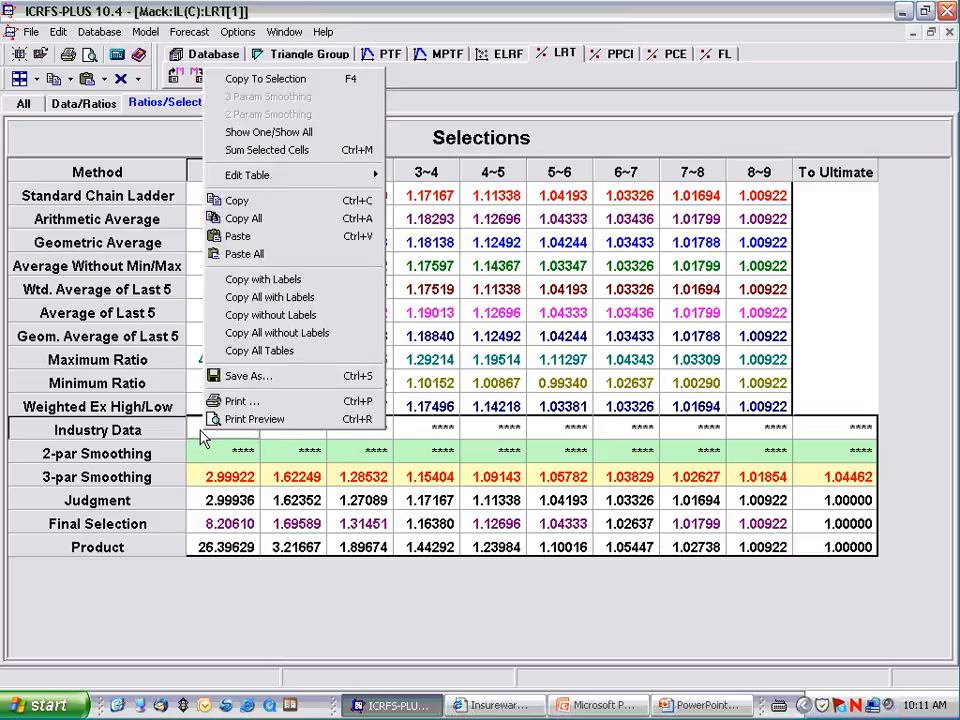
left_click(240, 236)
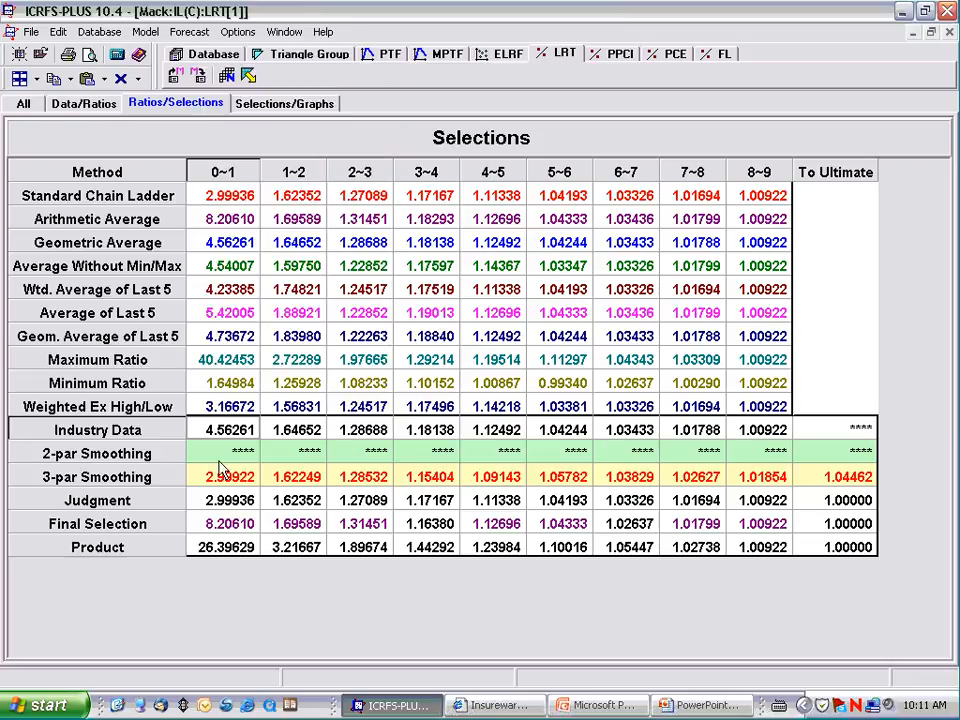
Step: Apply 2-parameter smoothing to the Industry Data ratios for periods 0~1 through 8~9
left_click_drag(215, 432, 732, 438)
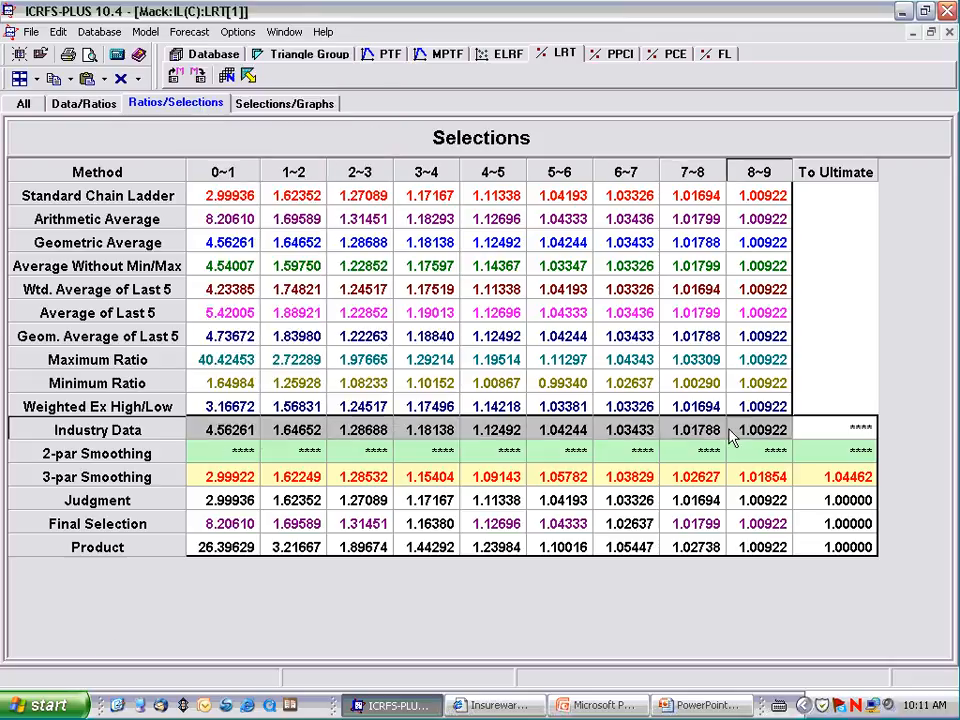
right_click(732, 438)
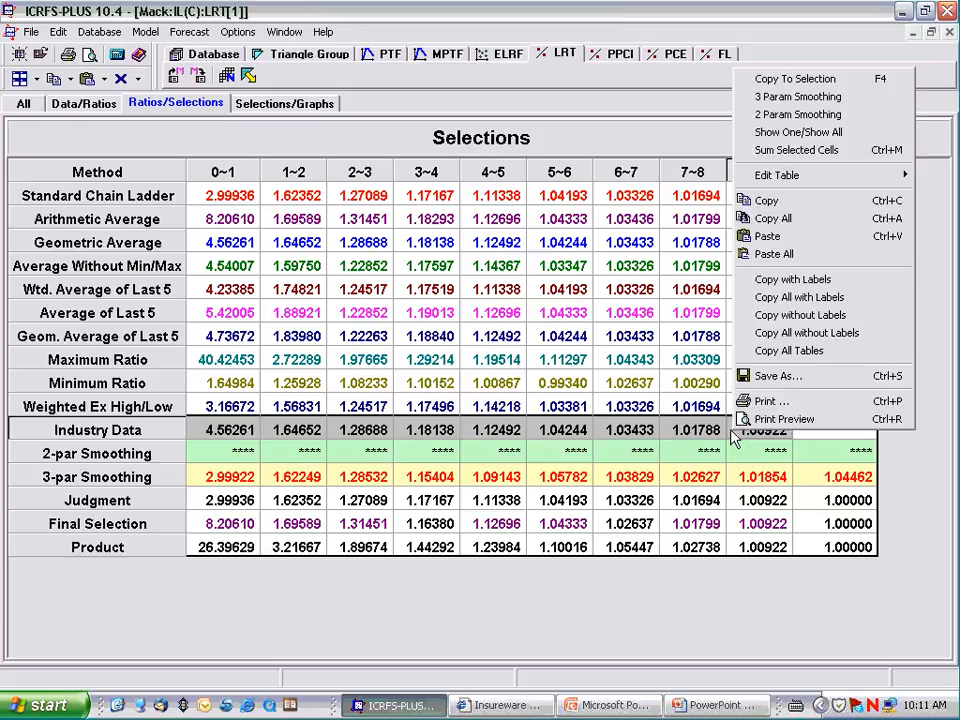
left_click(789, 118)
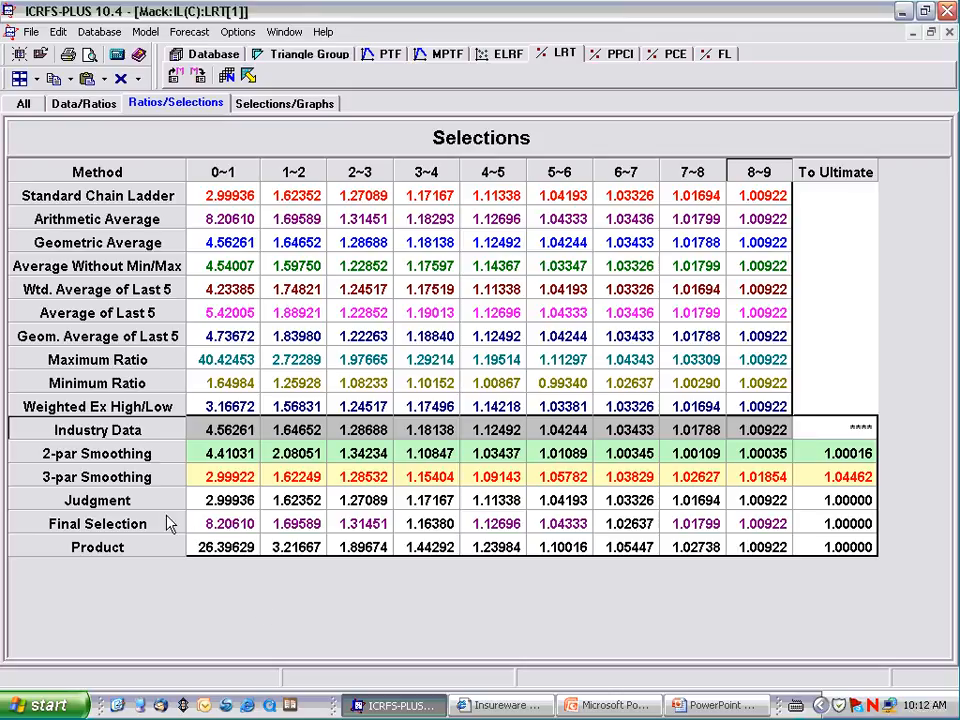
Step: Use the whole 2-par Smoothing row as the final selection, replacing period 4~5 with the Industry Data ratio 1.12492
double_click(100, 462)
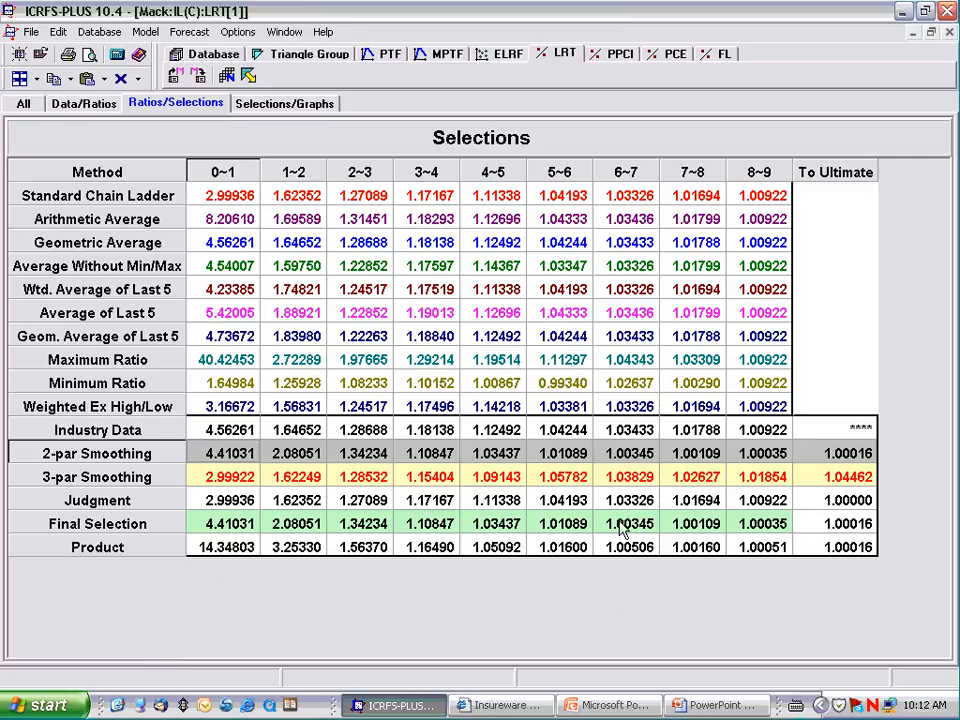
left_click(598, 384)
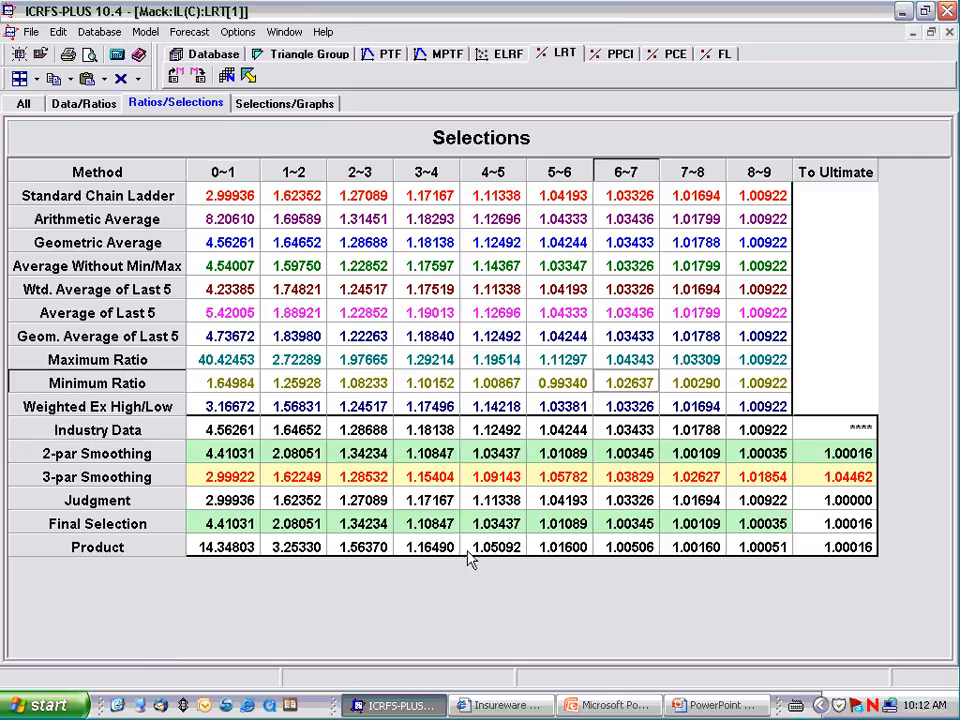
left_click(502, 440)
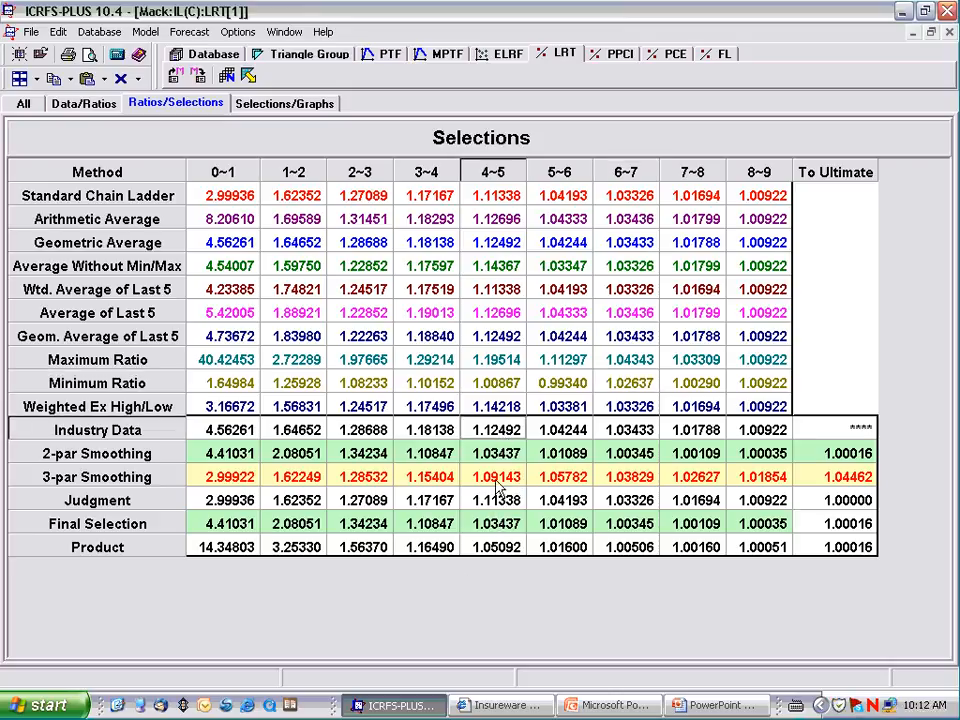
double_click(497, 440)
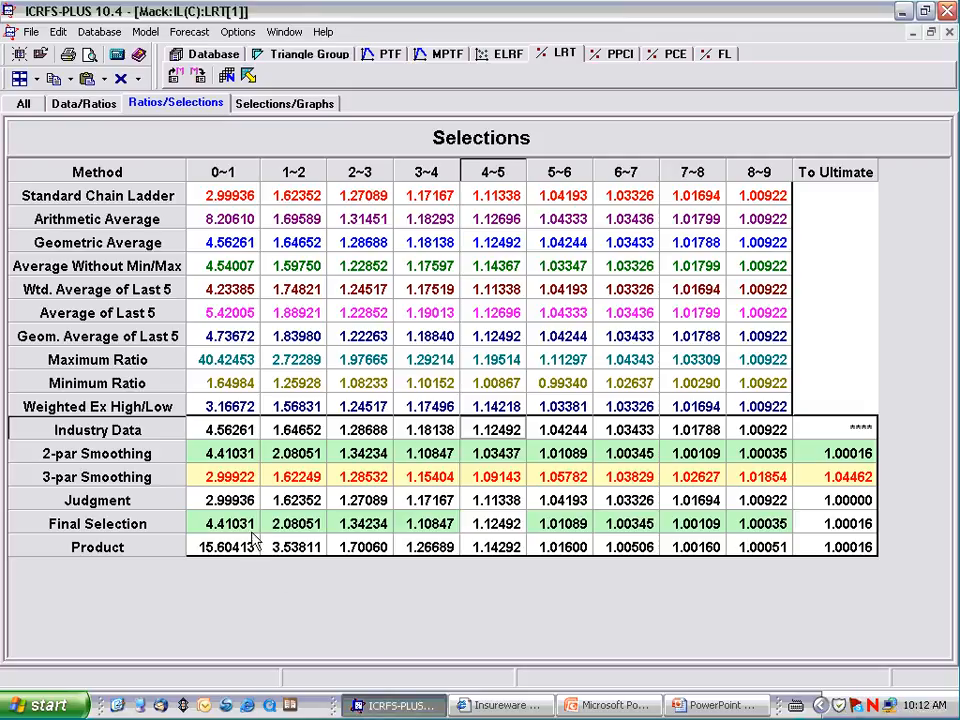
Step: Apply 3-parameter smoothing to the Judgment ratios for periods 0~1 through 8~9
left_click_drag(225, 500, 742, 510)
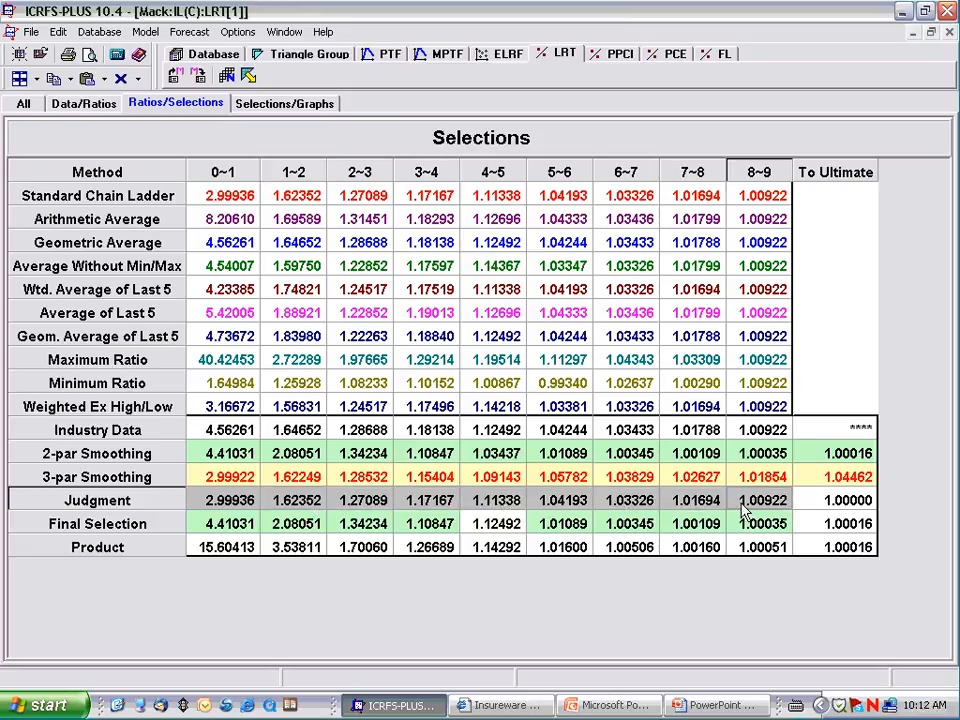
right_click(742, 510)
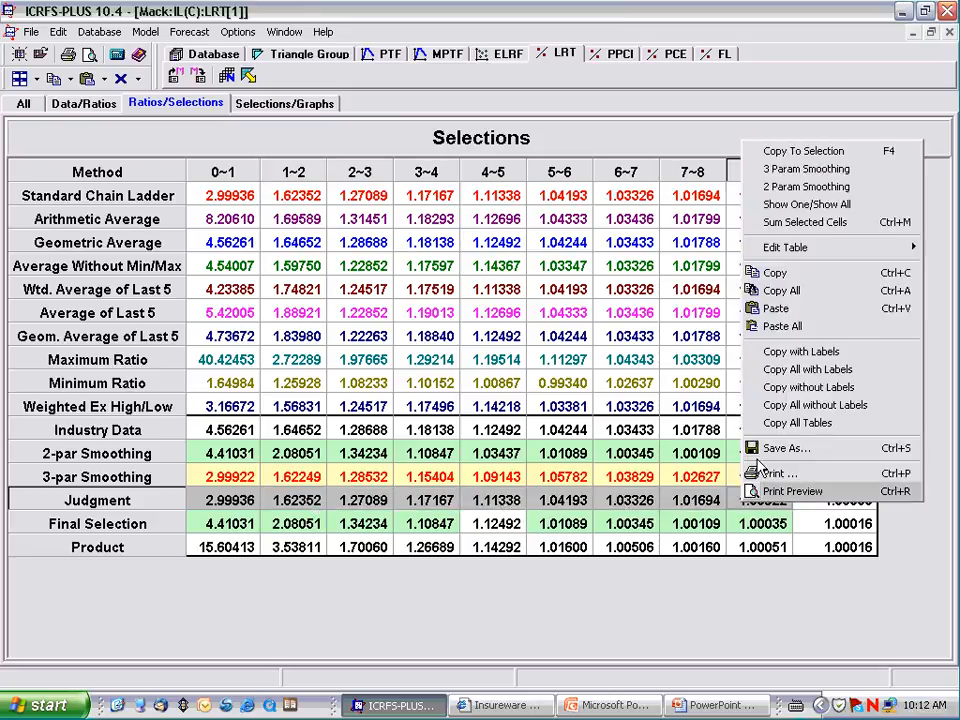
left_click(787, 180)
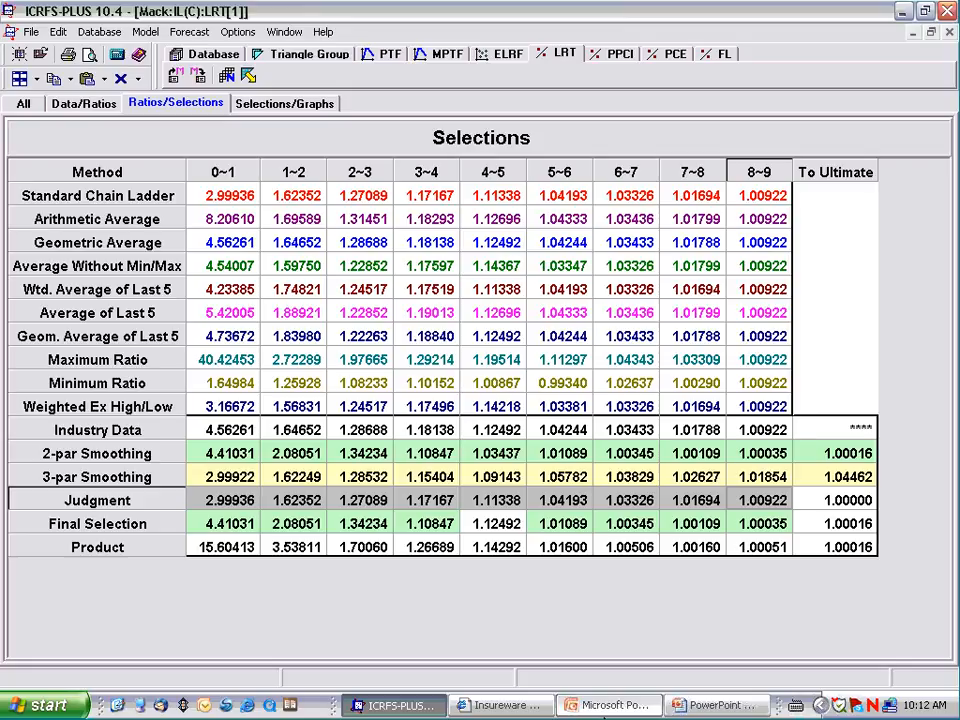
Step: Set the Judgment ratio for period 2~3 to 1.5 so that it feeds the final selection
left_click(361, 530)
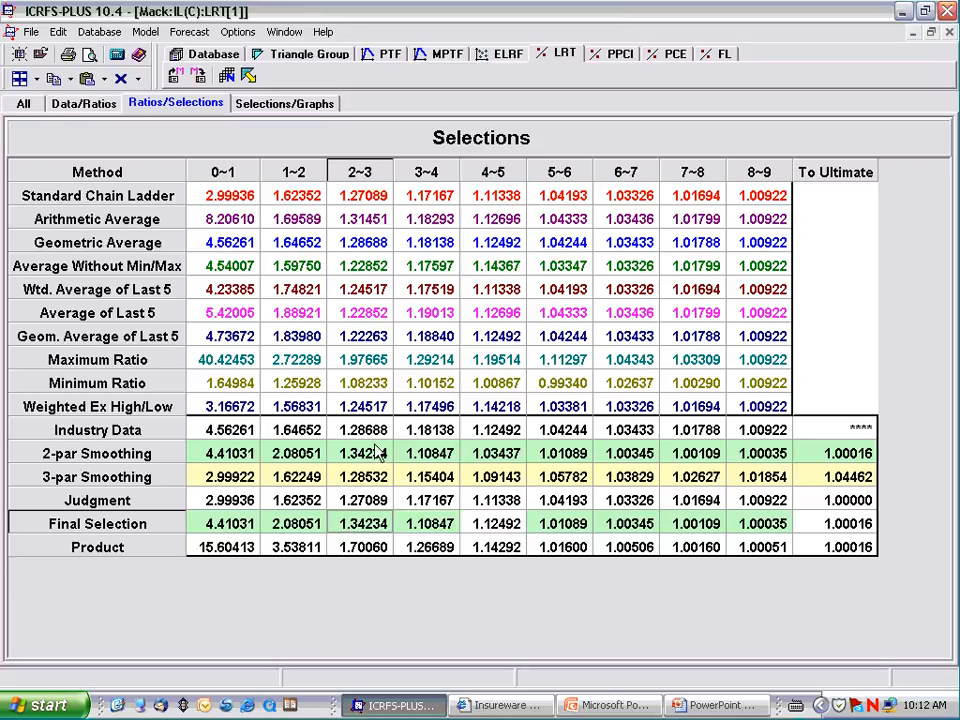
left_click(352, 505)
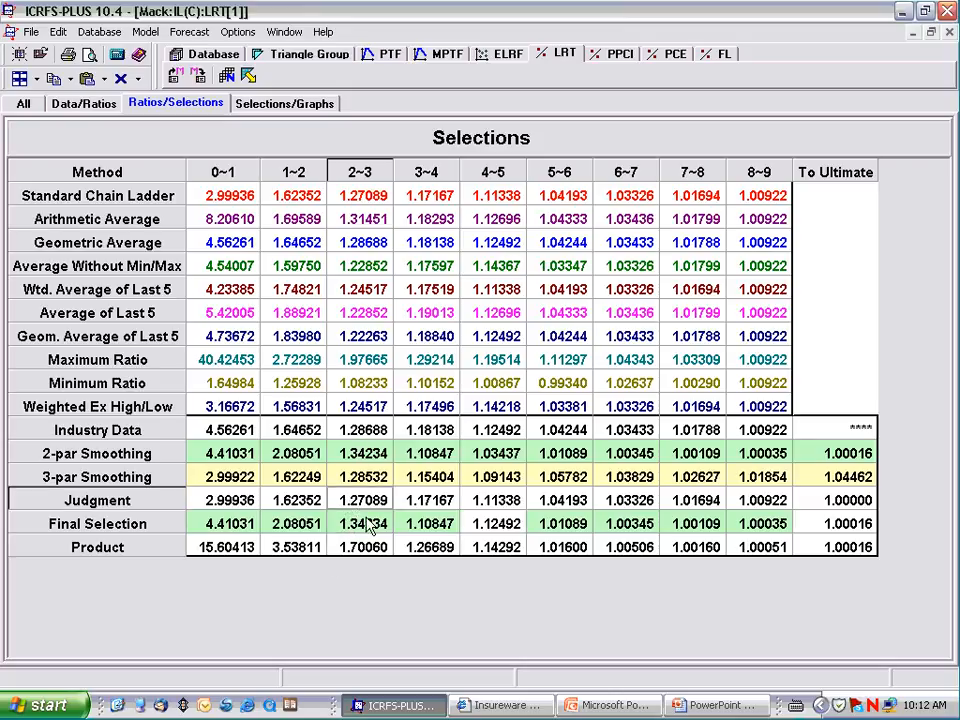
type("1.")
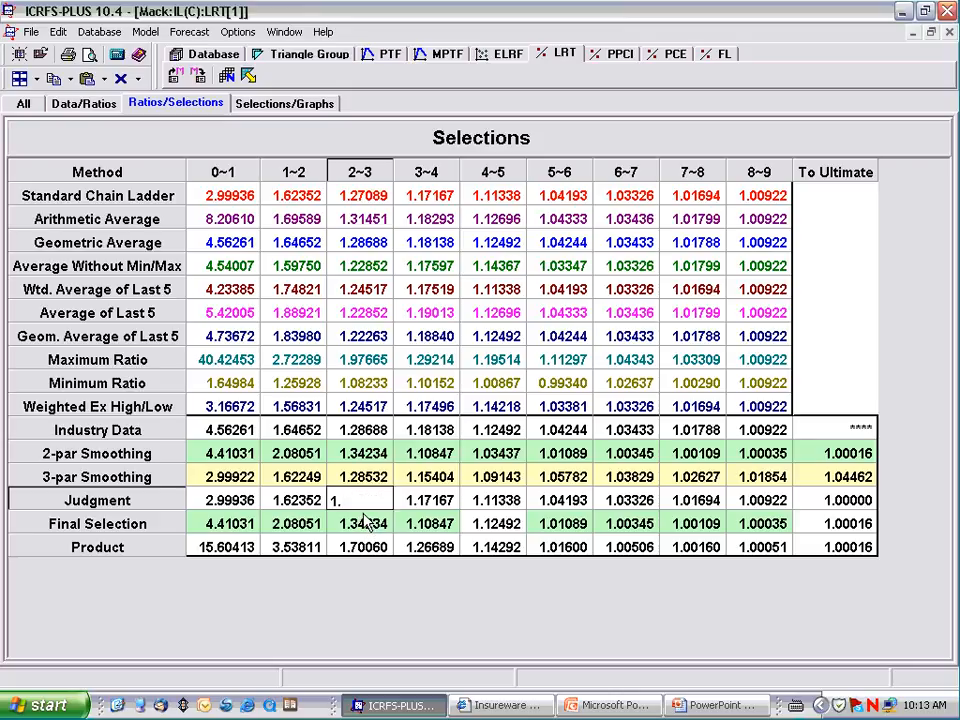
type("5")
key("Return")
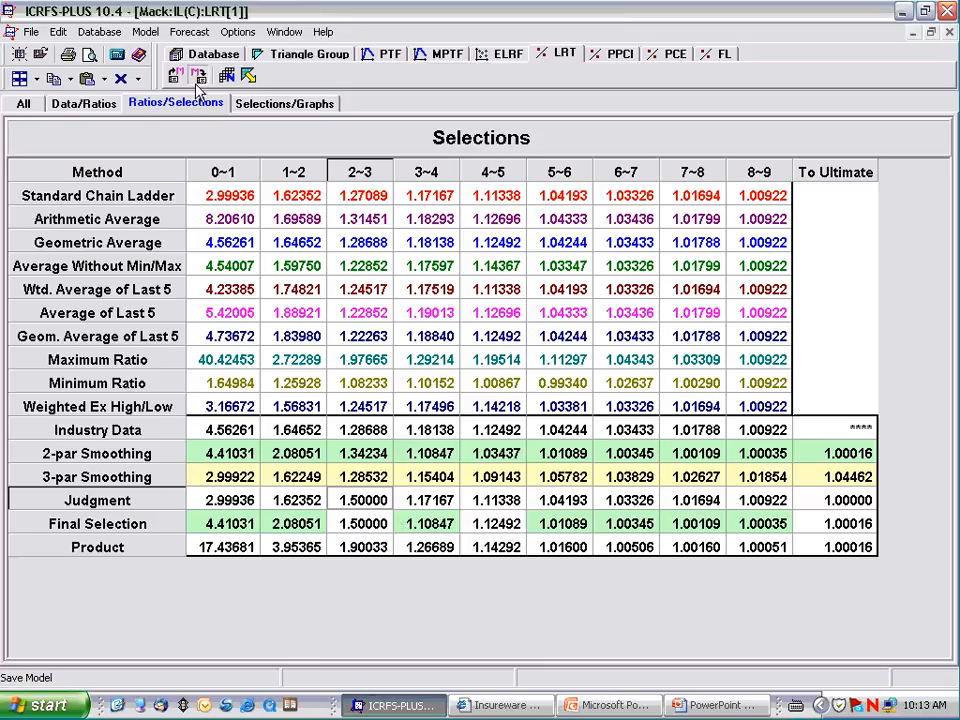
Step: Save the LRT model for the IL(C) dataset under the name "good"
left_click(199, 77)
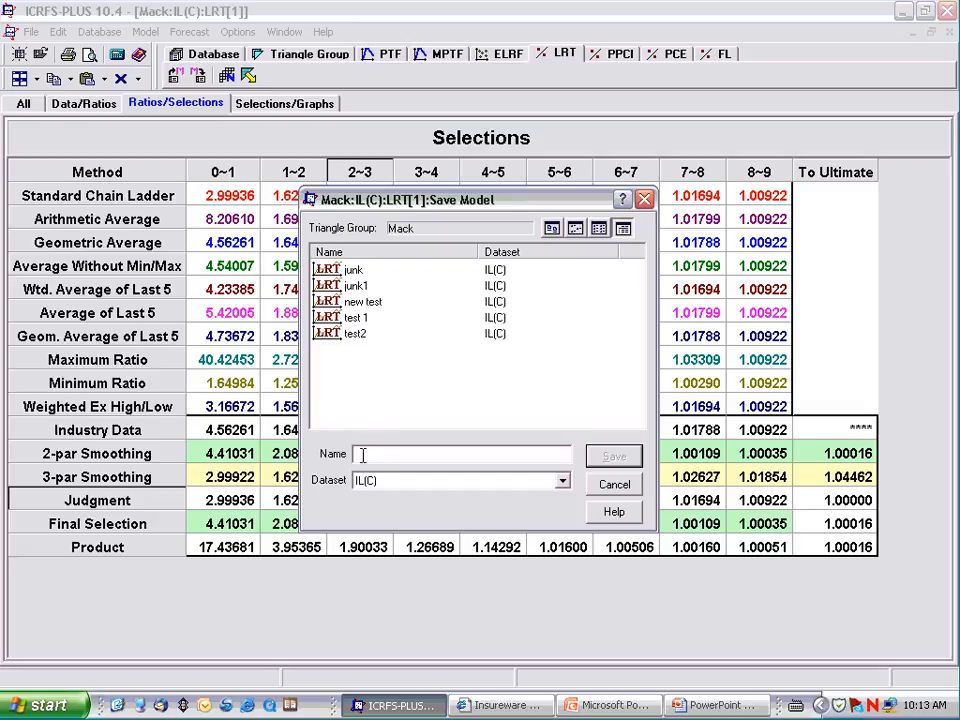
type("good")
key("Return")
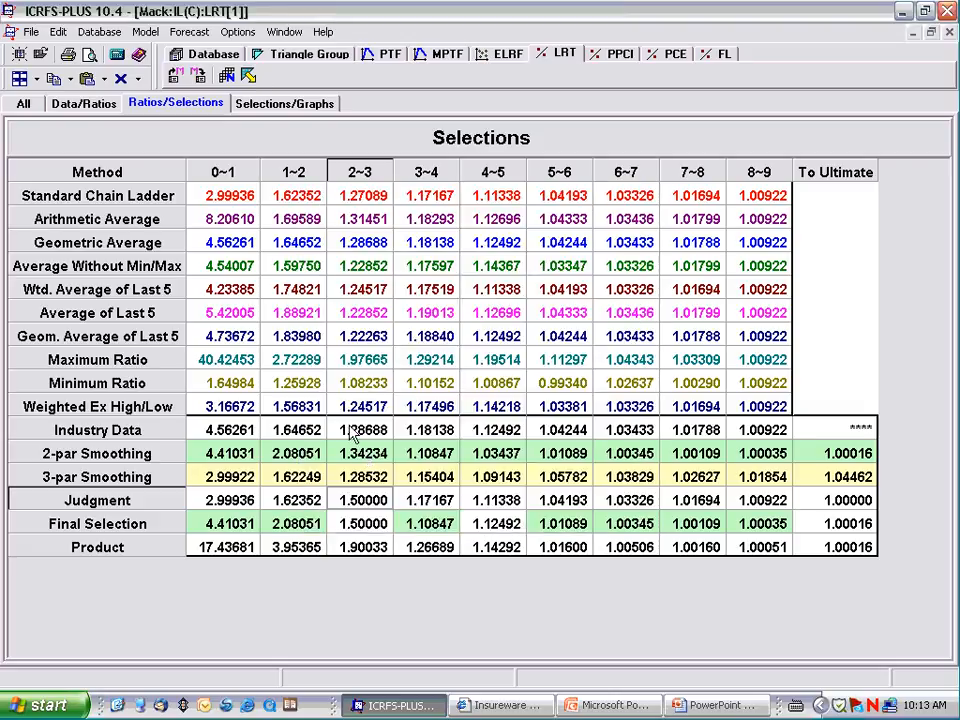
Step: Run the forecast from the final selection without using inflation and discount
left_click(249, 77)
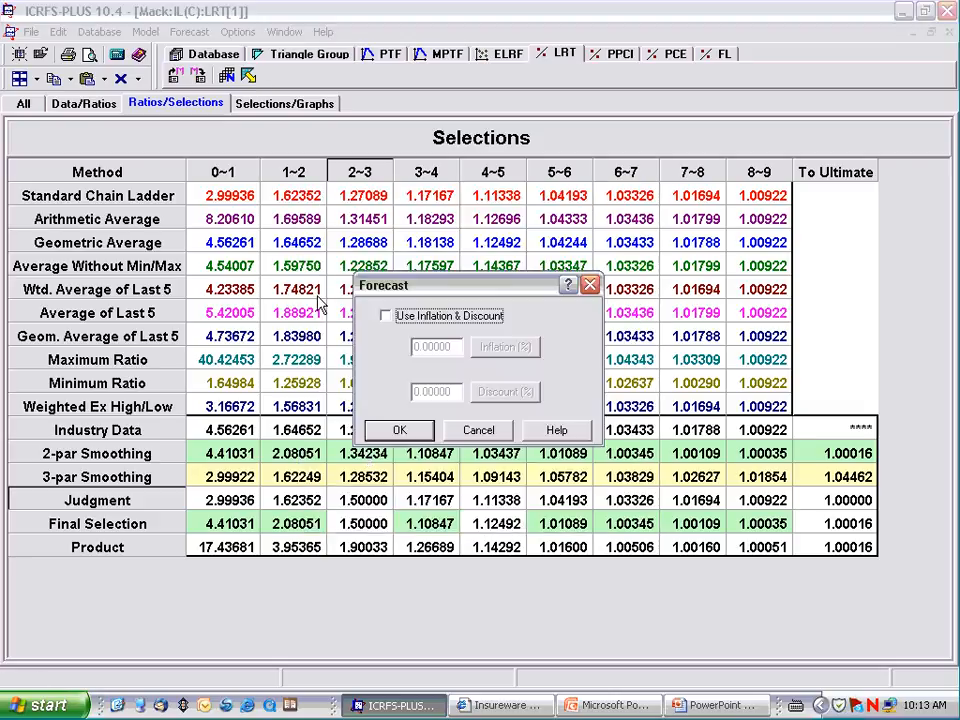
left_click(400, 432)
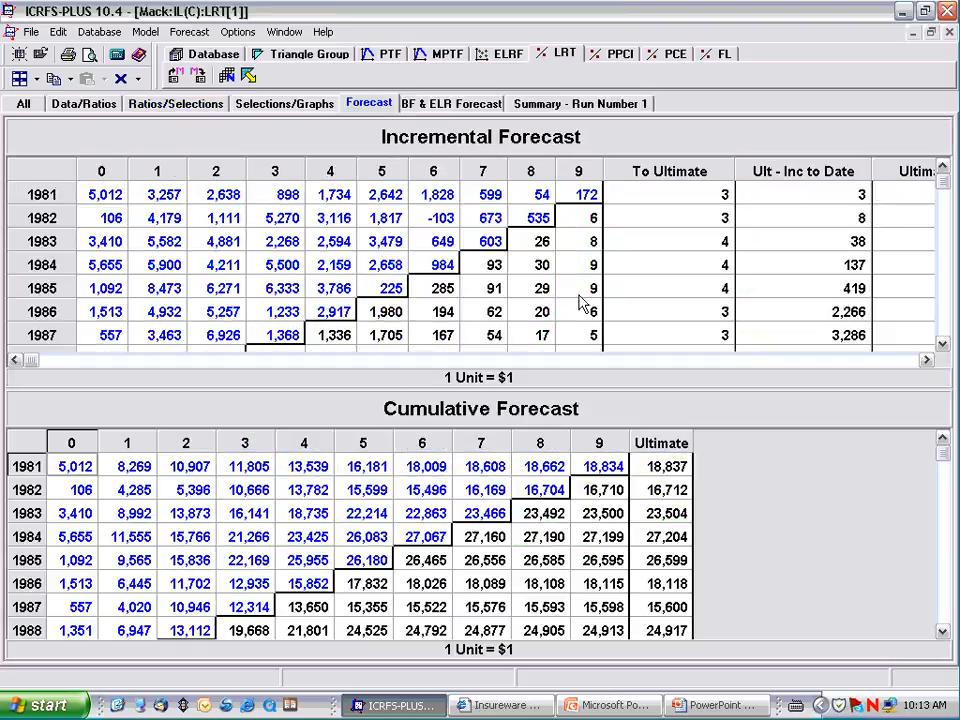
Step: Examine the ultimates and totals in the incremental and cumulative forecasts, and open the Bornhuetter-Ferguson and Expected Loss Ratio forecast
left_click(924, 361)
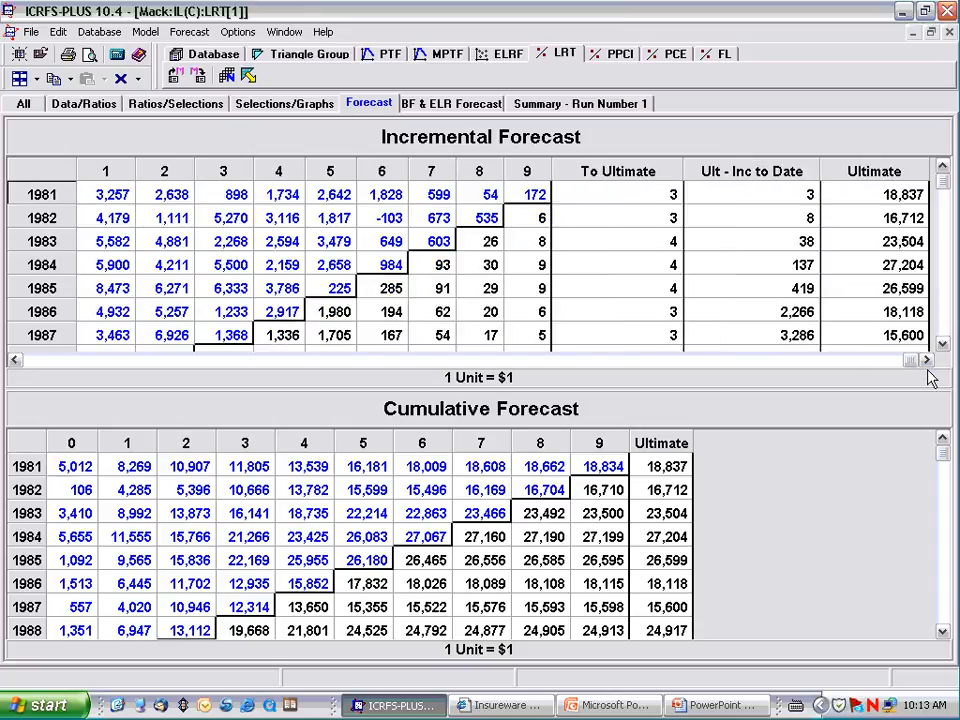
left_click(939, 346)
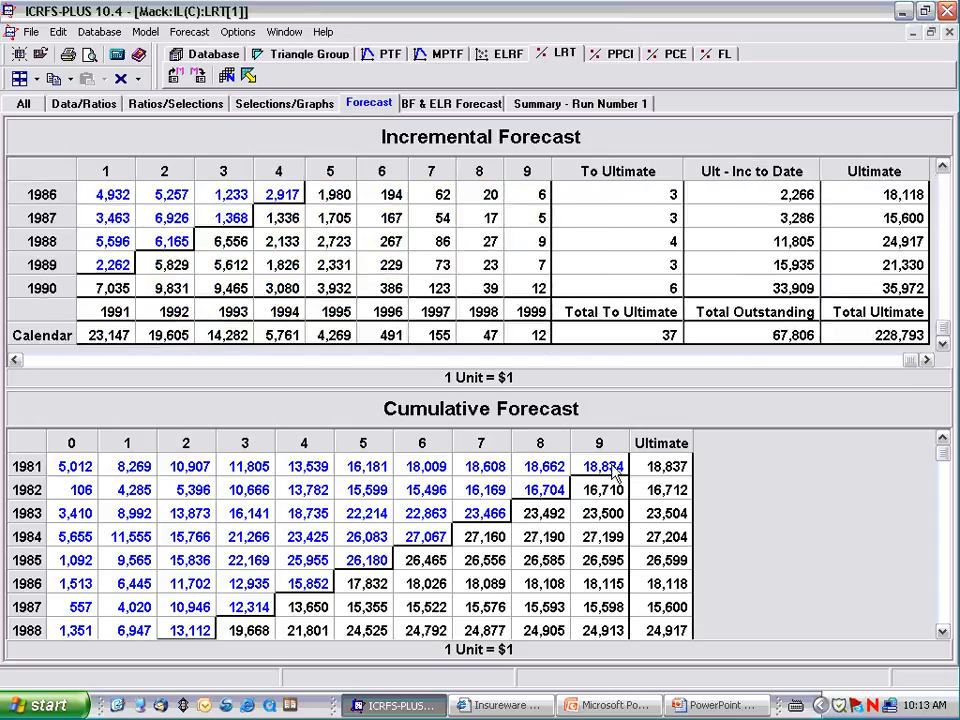
left_click(942, 631)
left_click(942, 631)
left_click(942, 631)
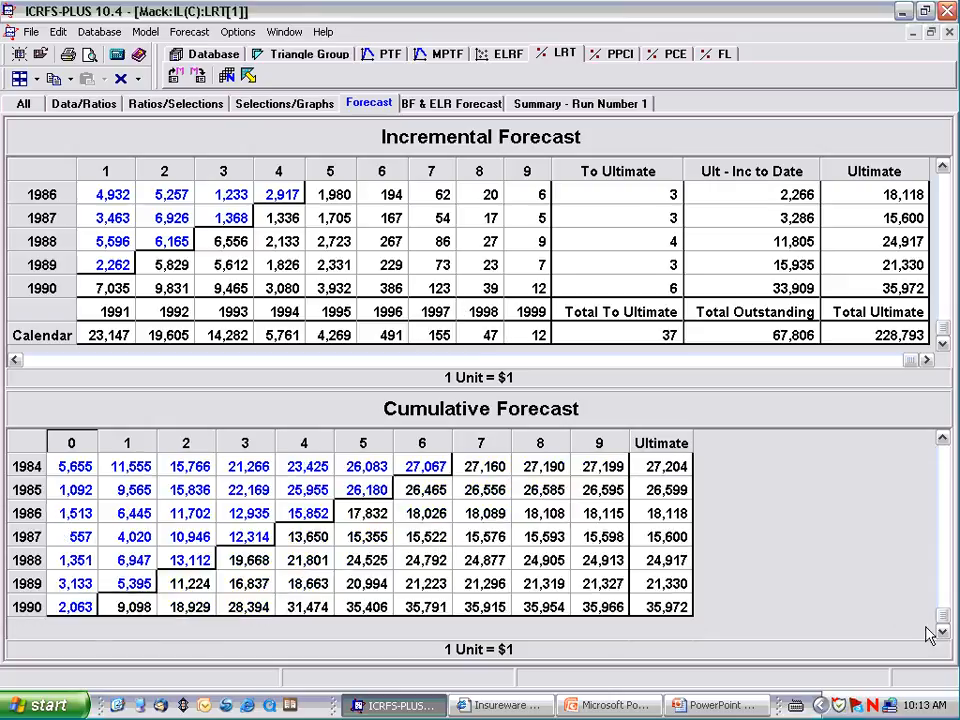
left_click(436, 106)
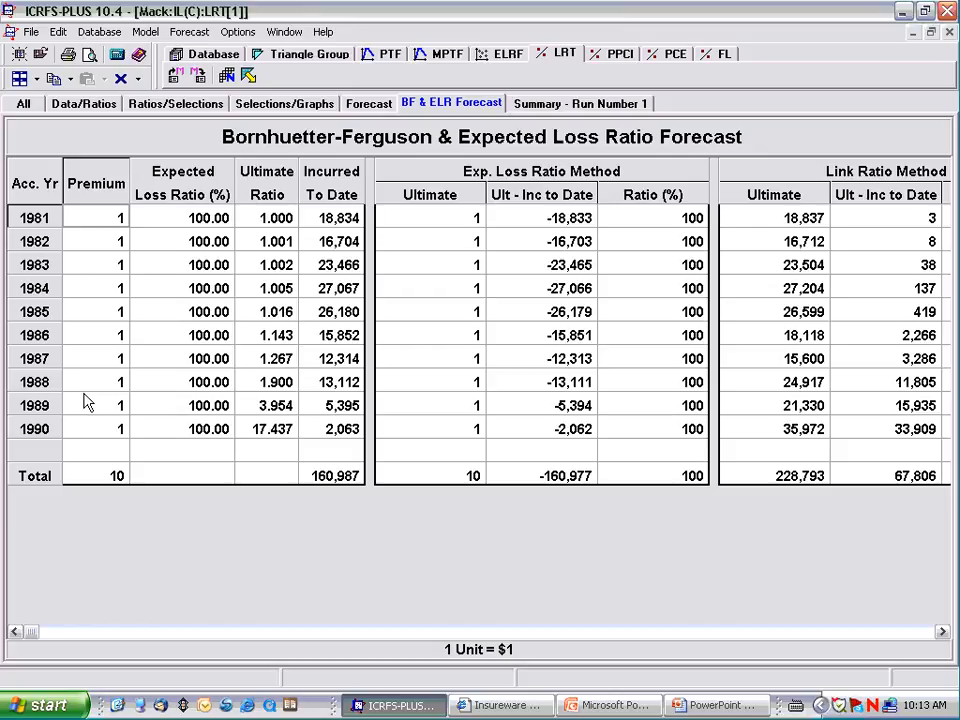
Step: Open the New Premium table of the Mack triangle group to review its premiums and expected loss ratios, and close it
left_click(302, 64)
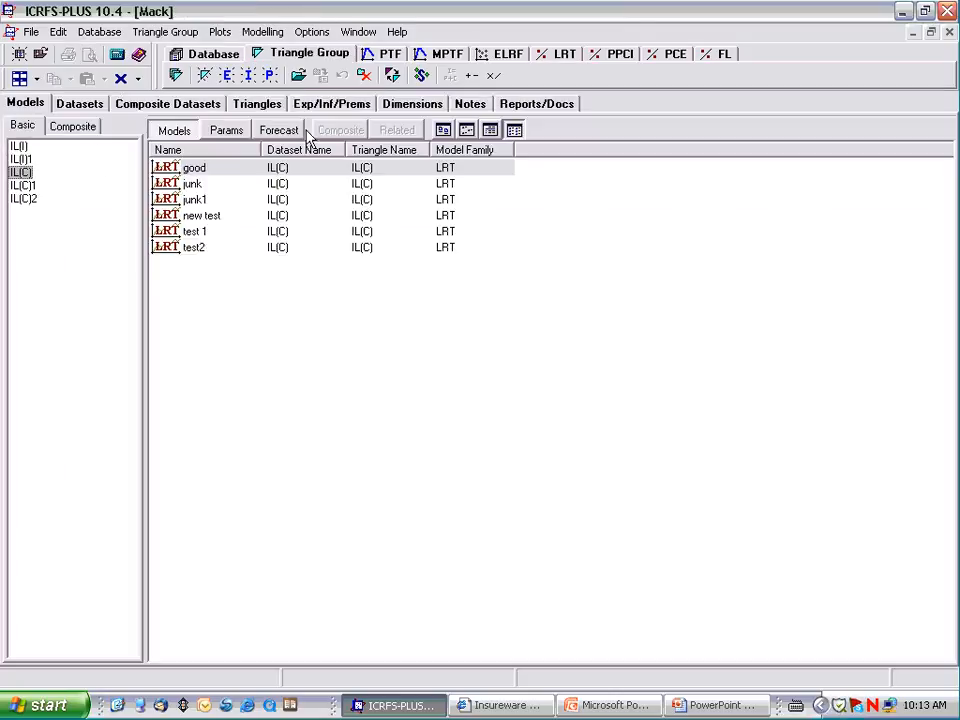
left_click(340, 105)
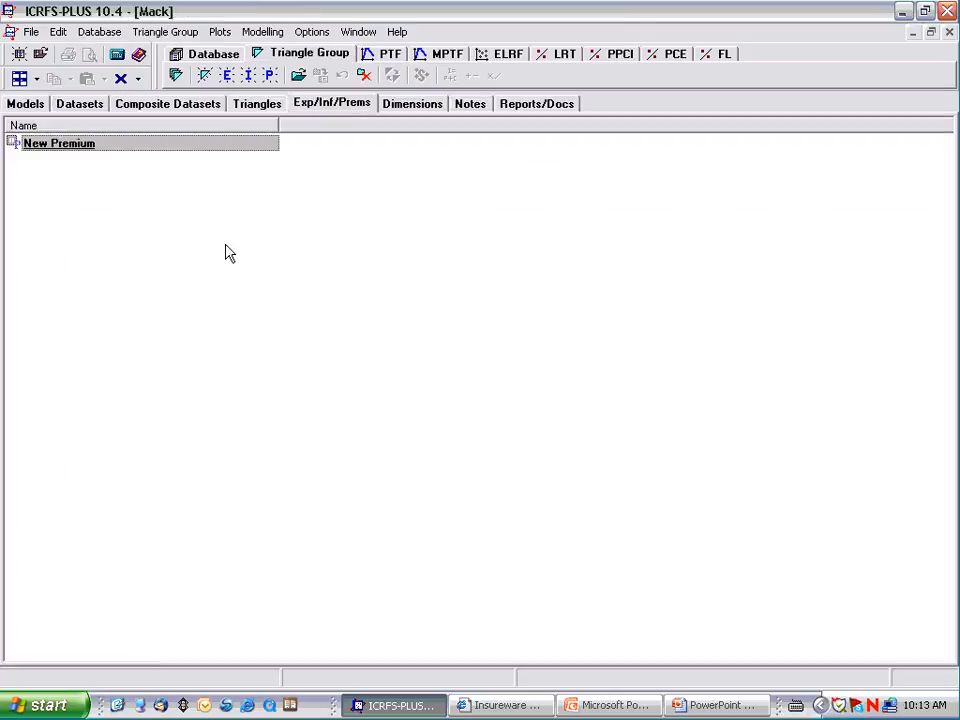
double_click(86, 143)
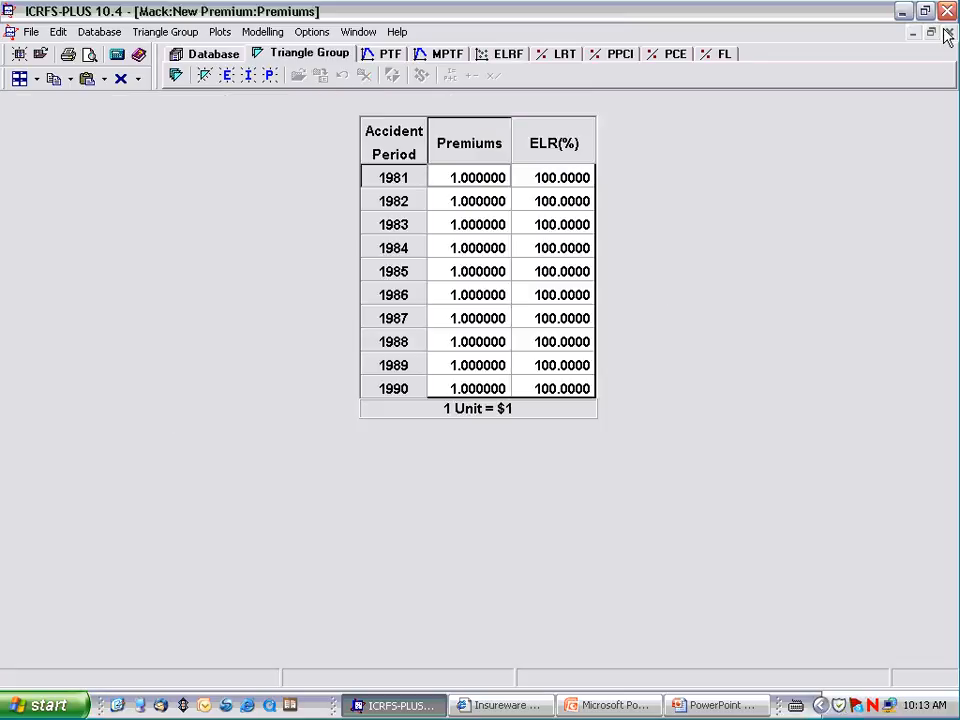
left_click(948, 33)
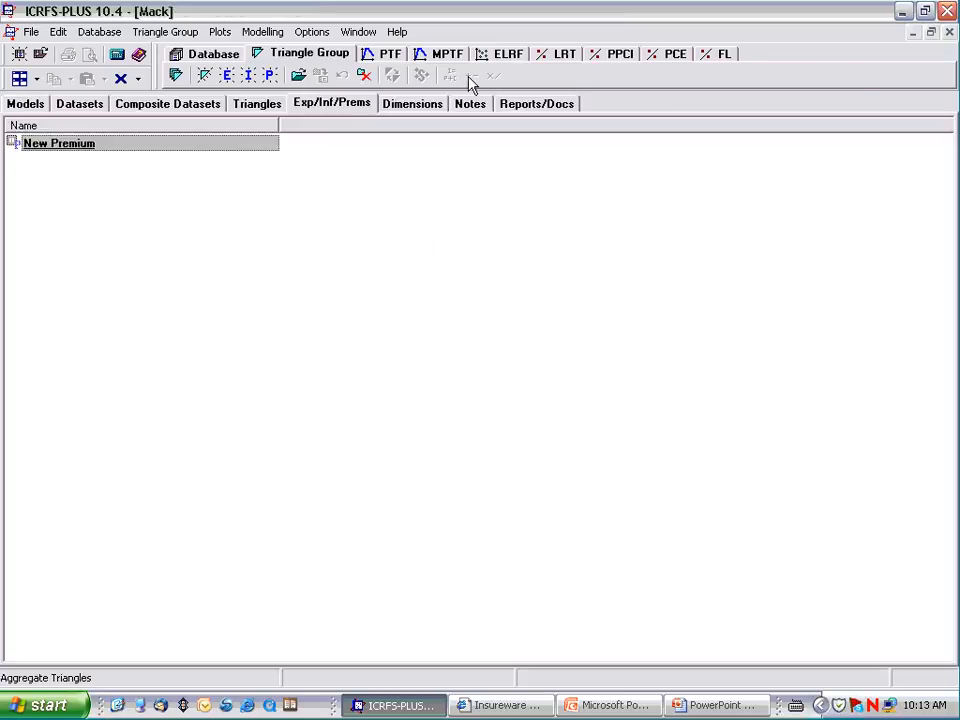
Step: Return to the LRT module and examine the Link Ratio and Born-Ferg Method columns of the Bornhuetter-Ferguson and Expected Loss Ratio forecast
left_click(566, 54)
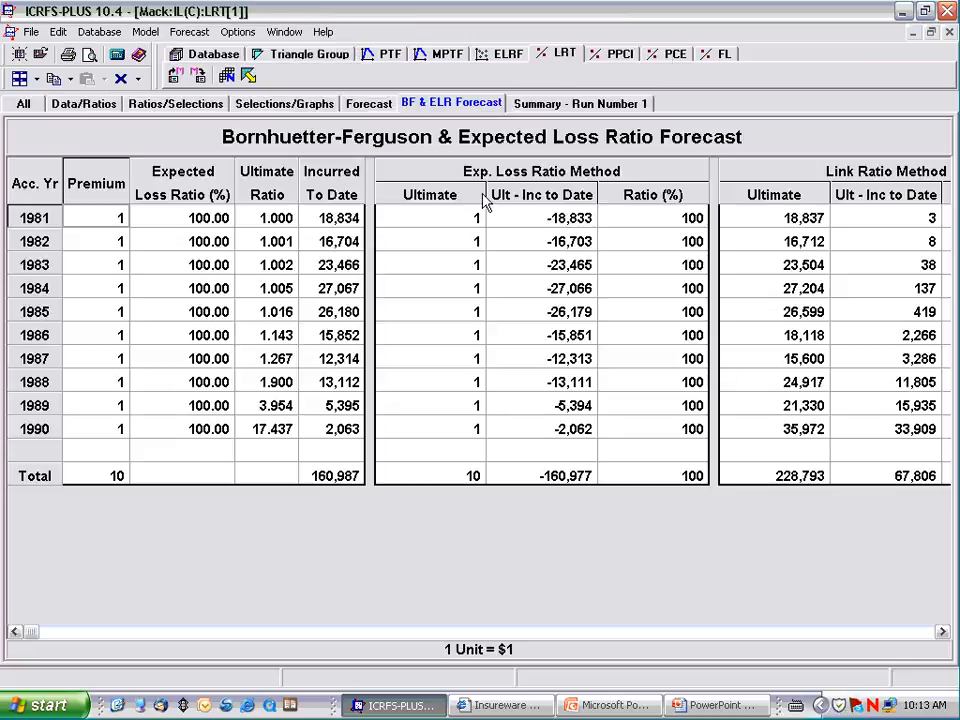
left_click(941, 632)
left_click(941, 632)
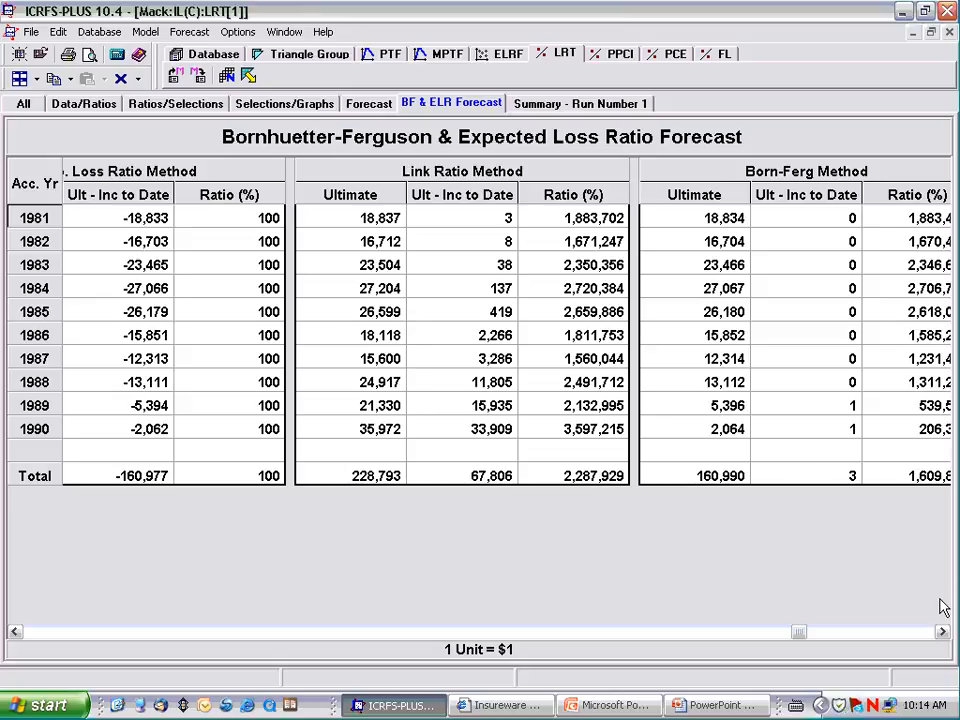
left_click(941, 632)
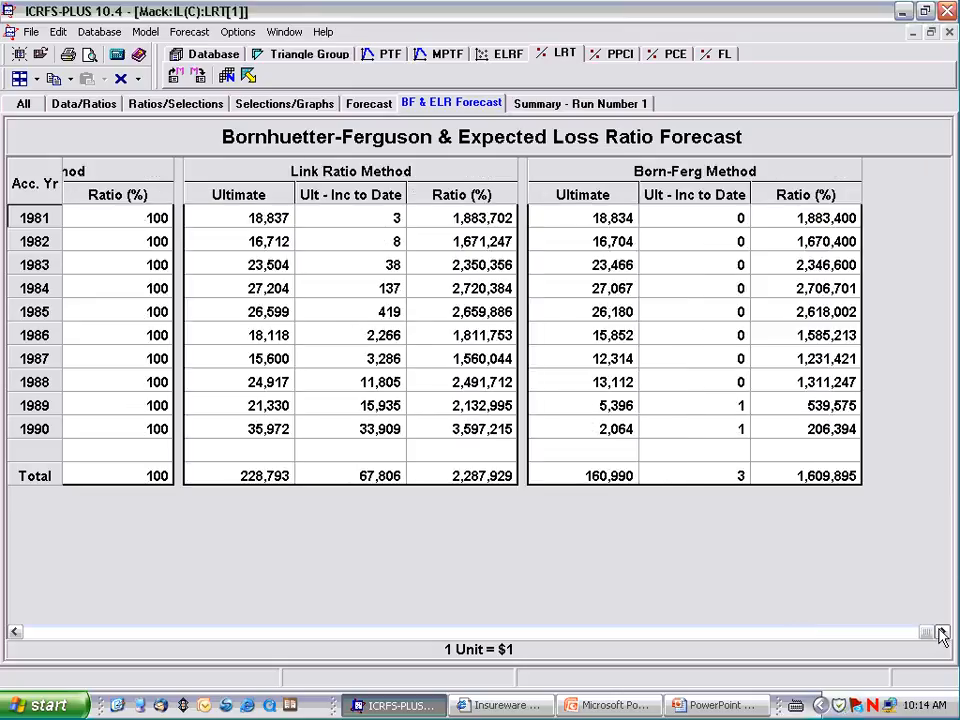
Step: Close all triangle groups, and reopen the Mack group with the saved IL(C) LRT model "good"
left_click(138, 79)
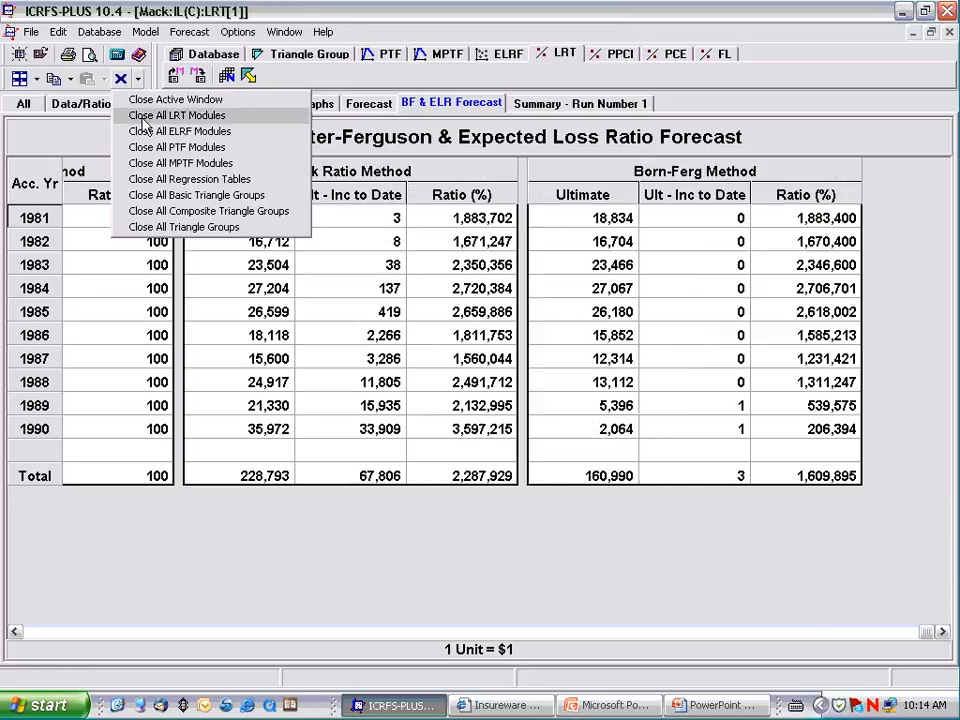
left_click(160, 227)
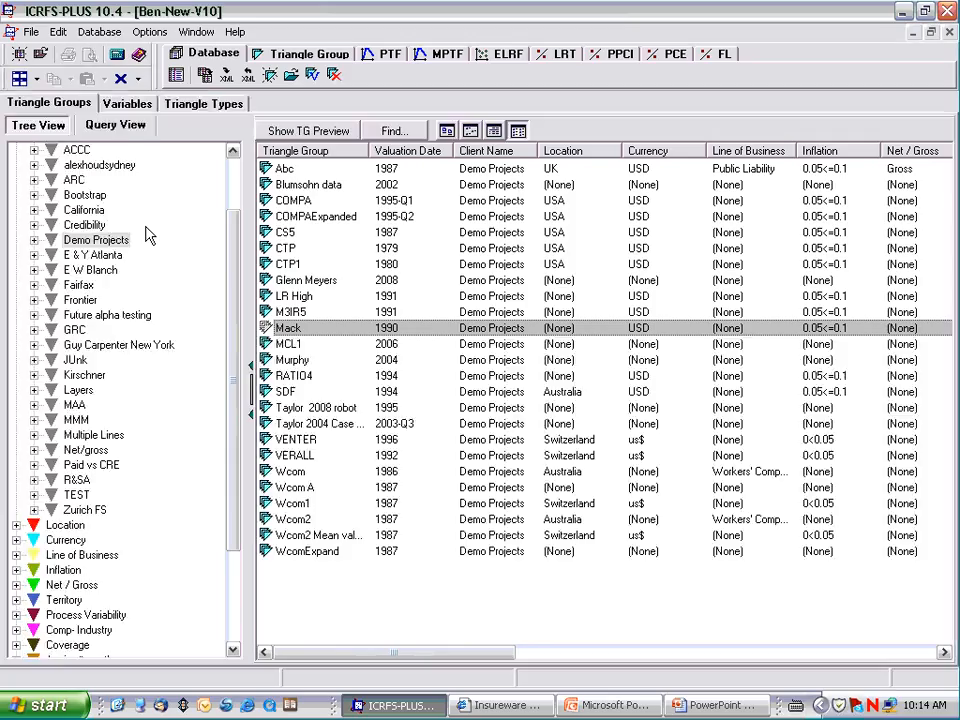
double_click(285, 330)
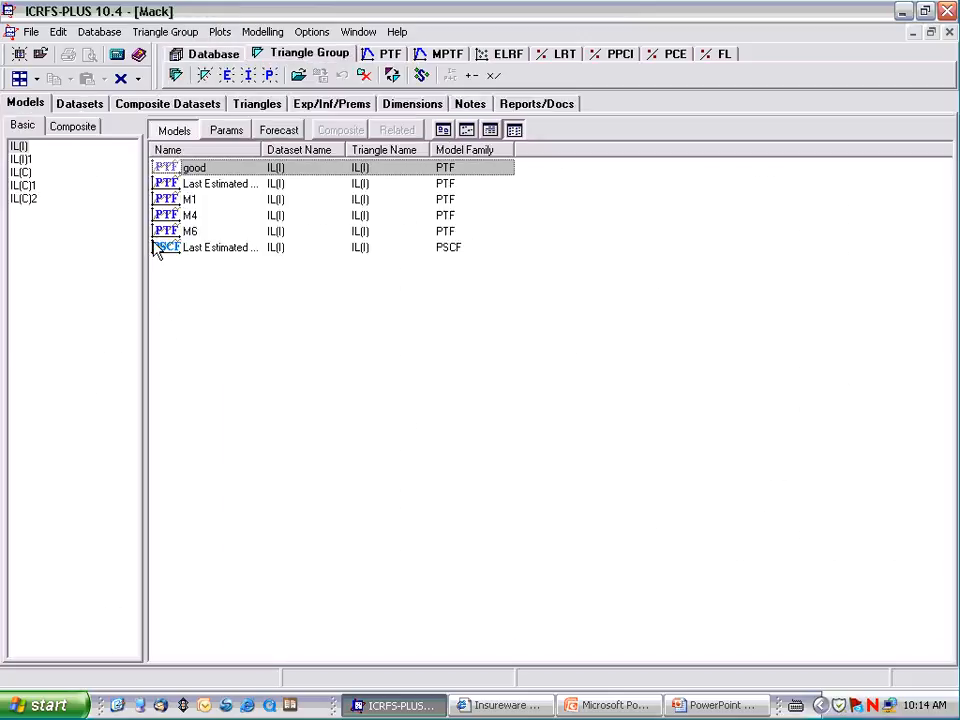
left_click(30, 172)
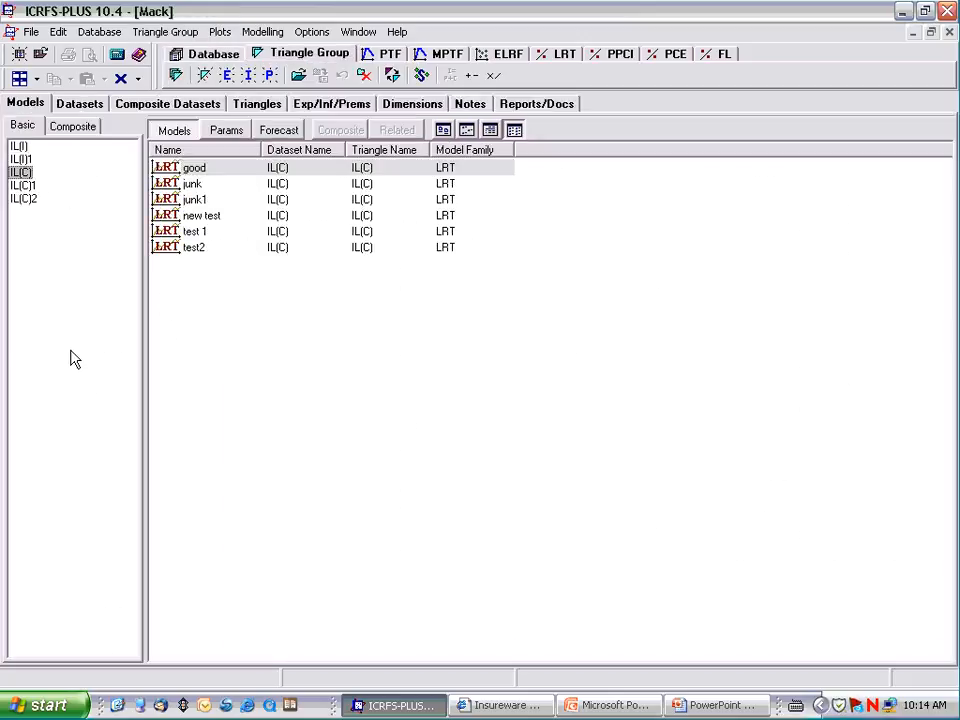
double_click(176, 167)
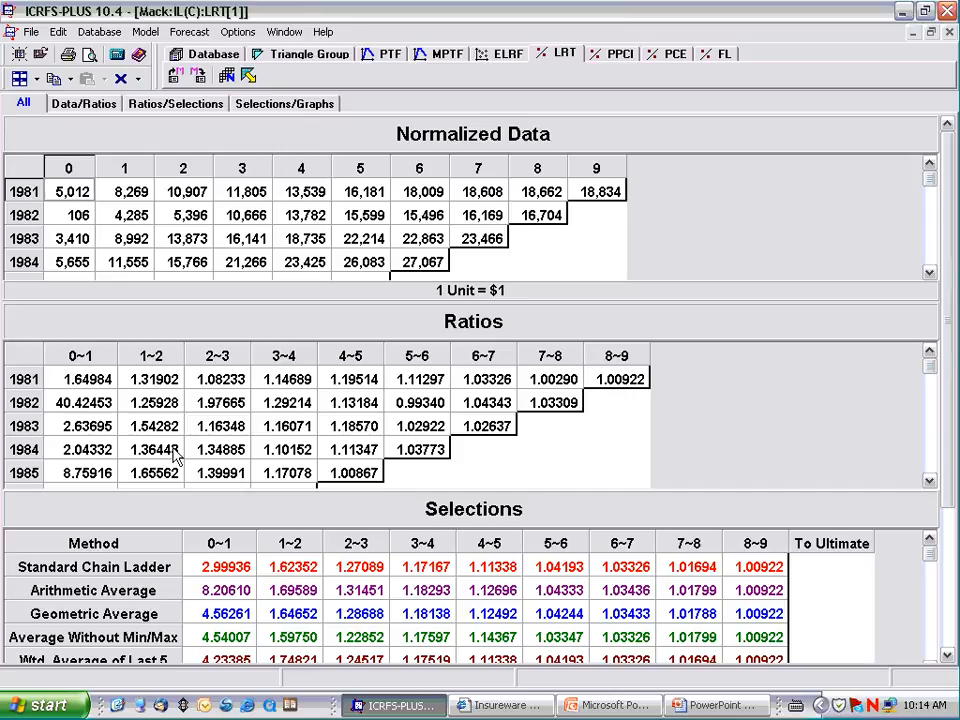
Step: Run the forecast for the reloaded "good" model
left_click(949, 656)
left_click(949, 656)
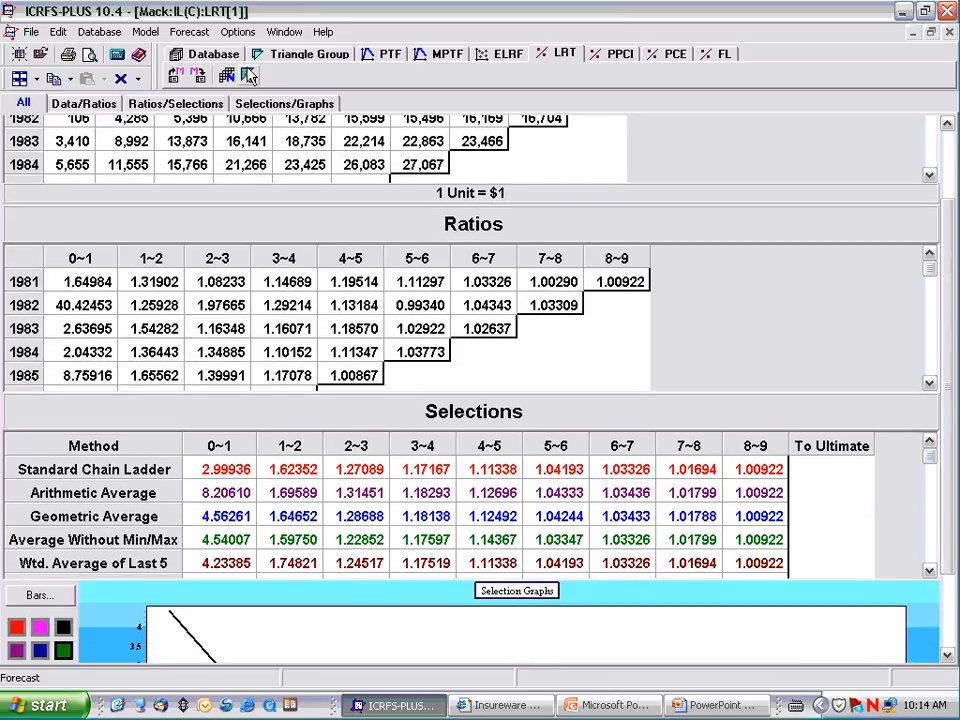
left_click(249, 76)
left_click(399, 429)
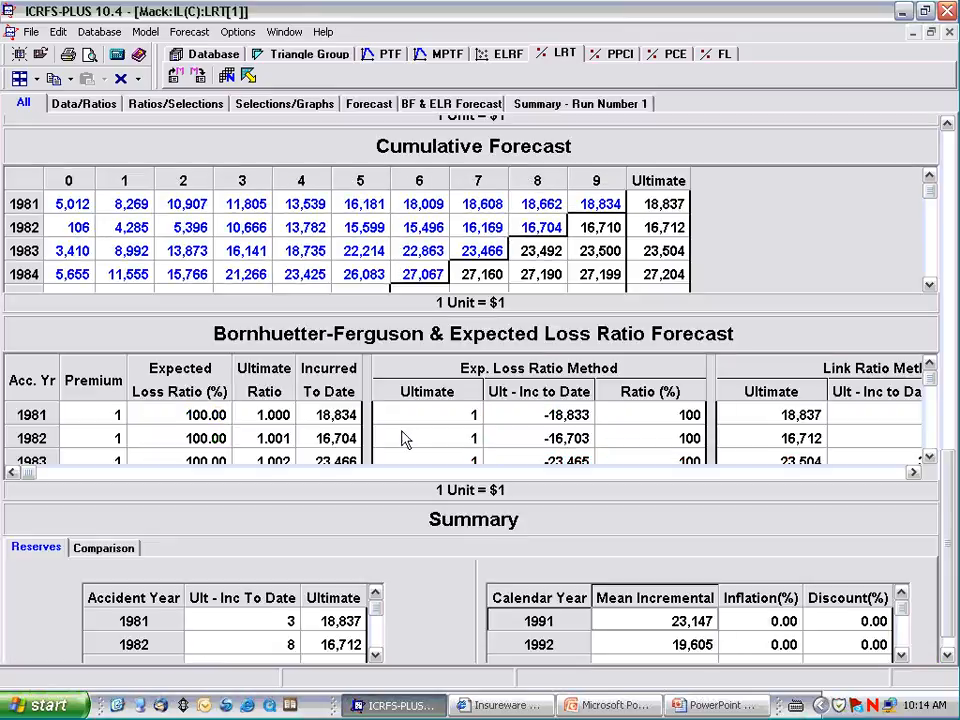
Step: View the LRT reports section on the Insureware demonstration videos page in Internet Explorer and the Extended Link Ratio Family slide in PowerPoint
left_click(515, 704)
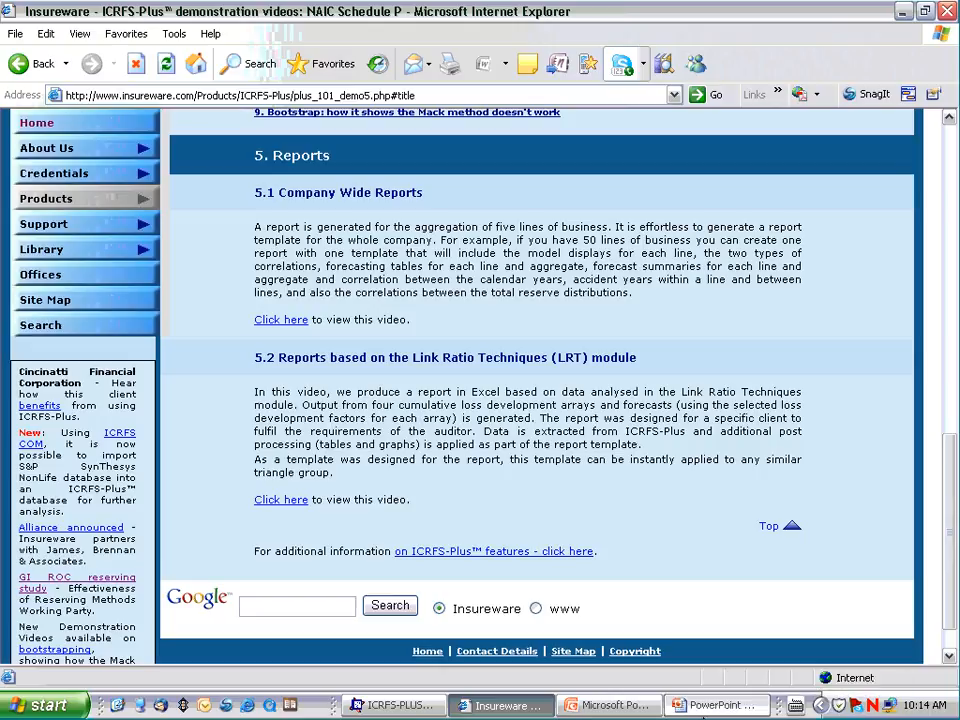
left_click(703, 708)
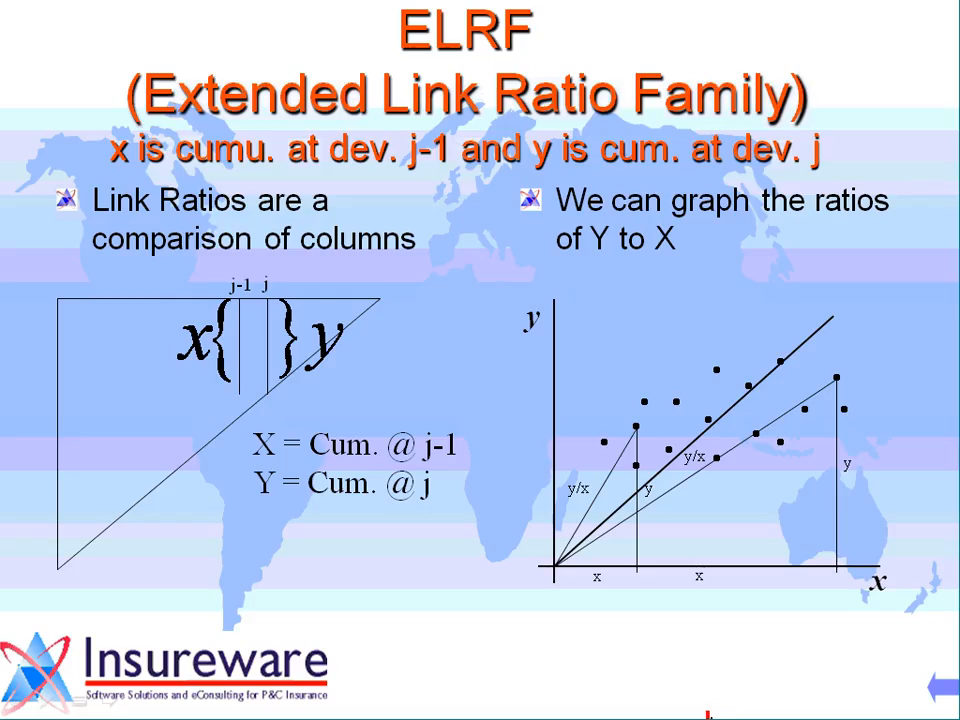
key("alt+Tab")
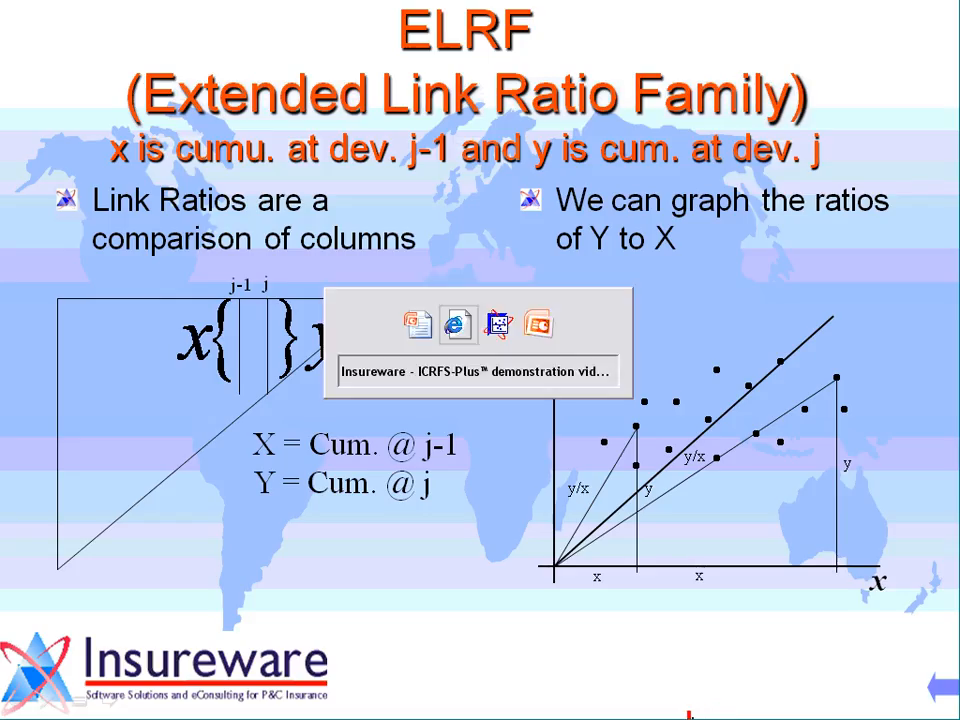
key("alt+Tab")
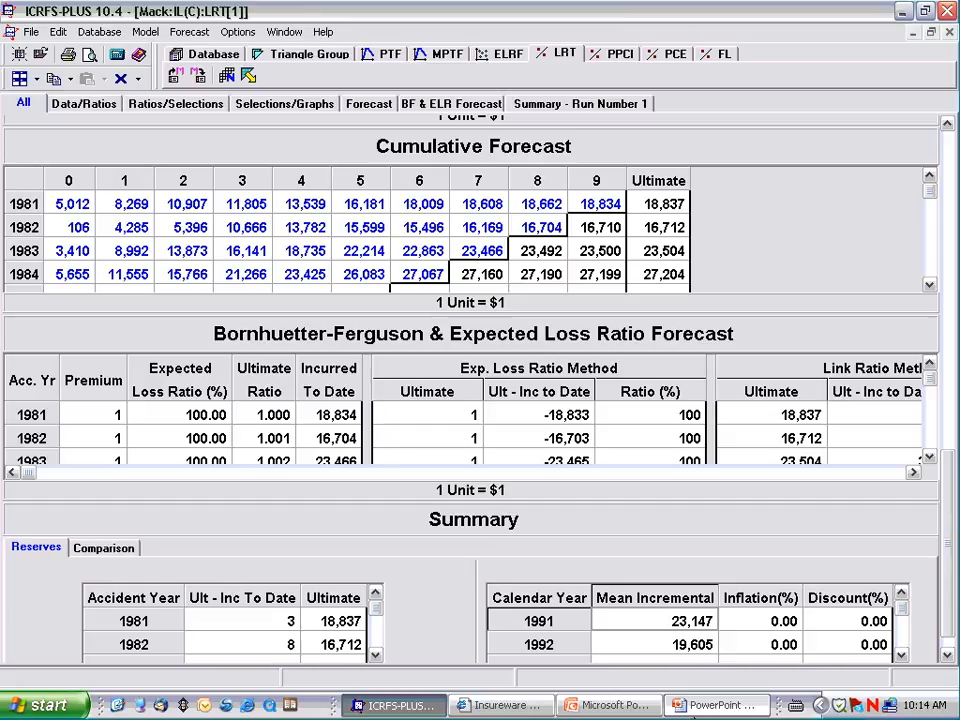
key("alt+Tab")
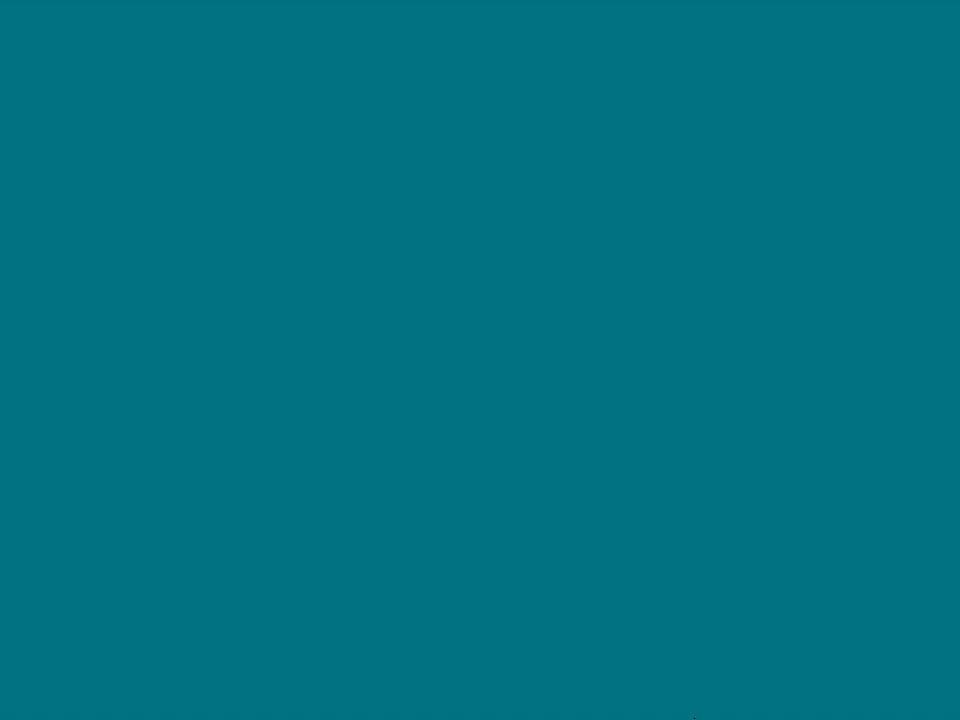